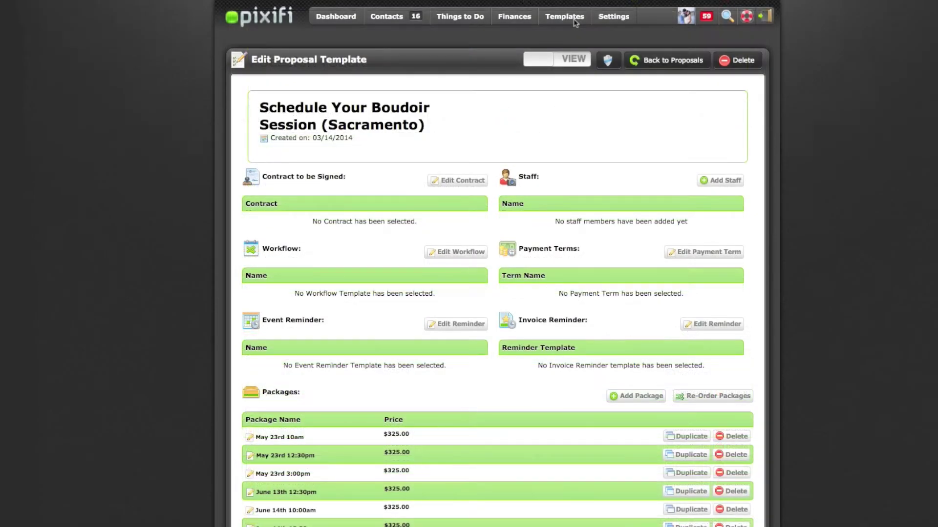
Open the product types among the product templates and look through the list of existing types.
mouse_move(571, 21)
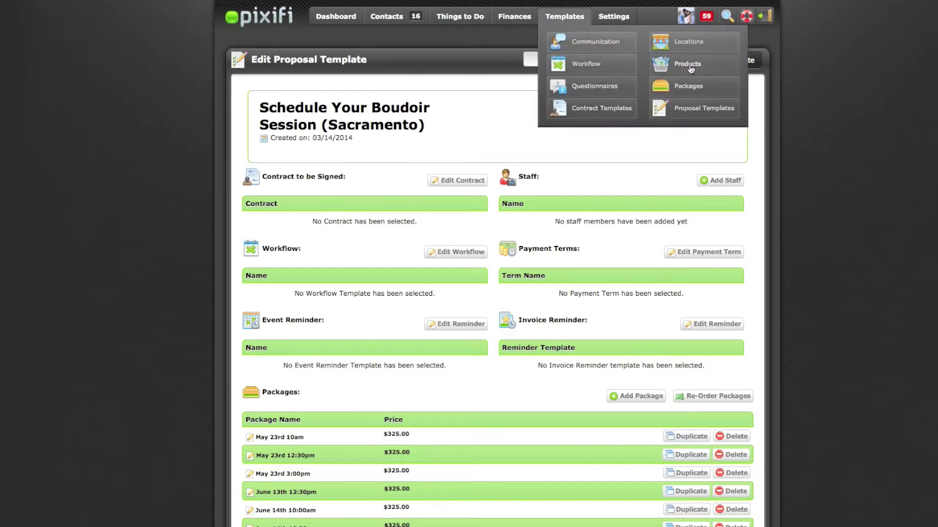
left_click(694, 68)
left_click(287, 80)
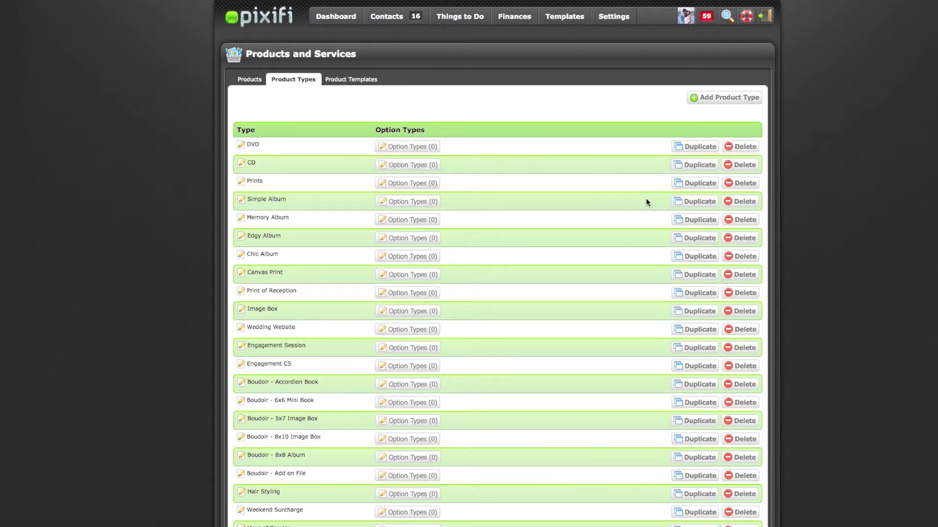
scroll(339, 258, "down", 3)
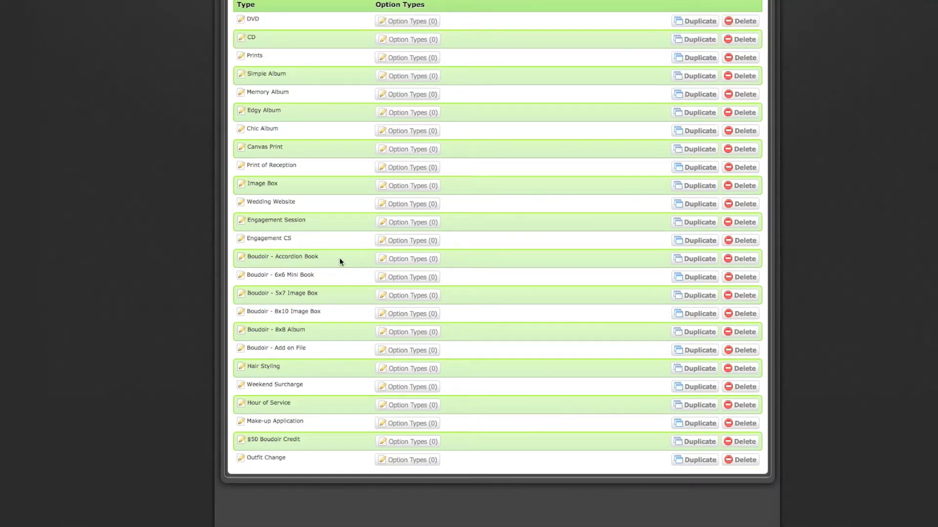
scroll(737, 100, "up", 3)
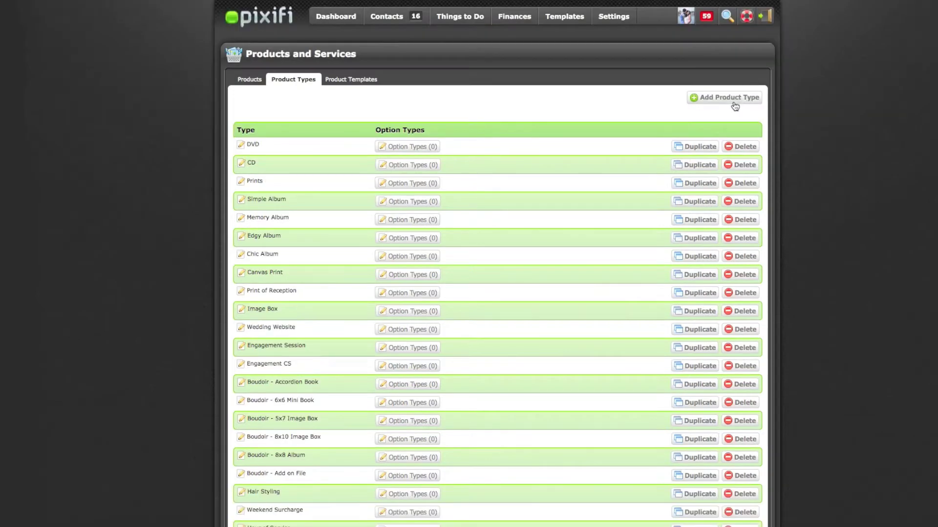
left_click(735, 99)
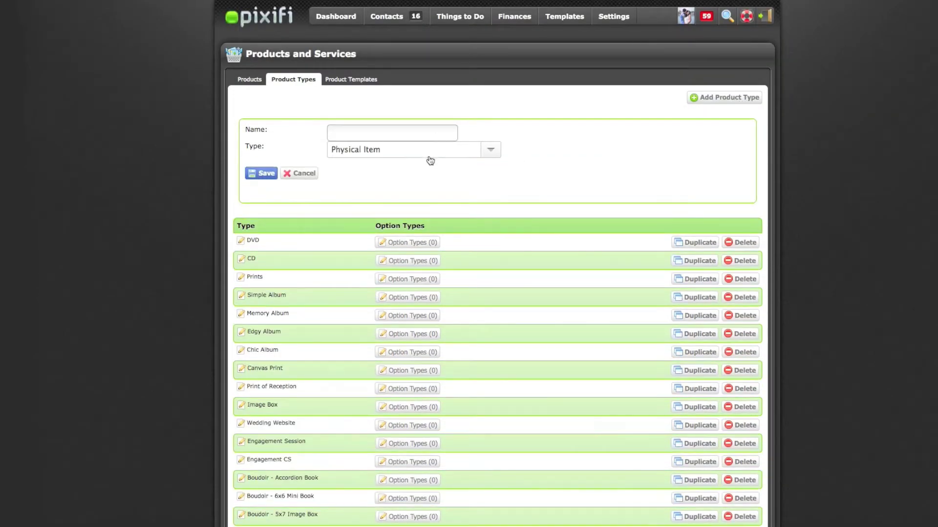
left_click(430, 155)
left_click(566, 153)
left_click(312, 175)
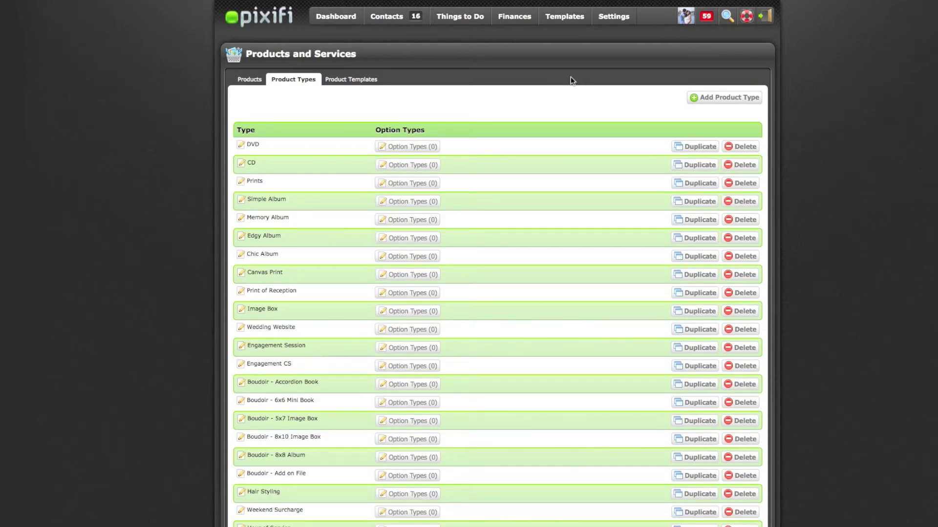
Go to the 2014 packages and open the Boudoir Session Fee - Sac package.
mouse_move(563, 18)
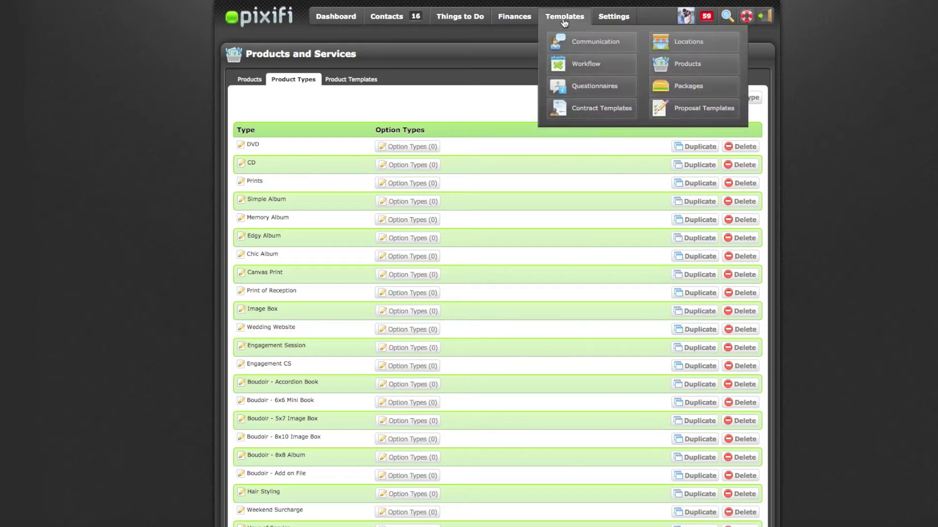
left_click(700, 92)
left_click(734, 59)
left_click(734, 58)
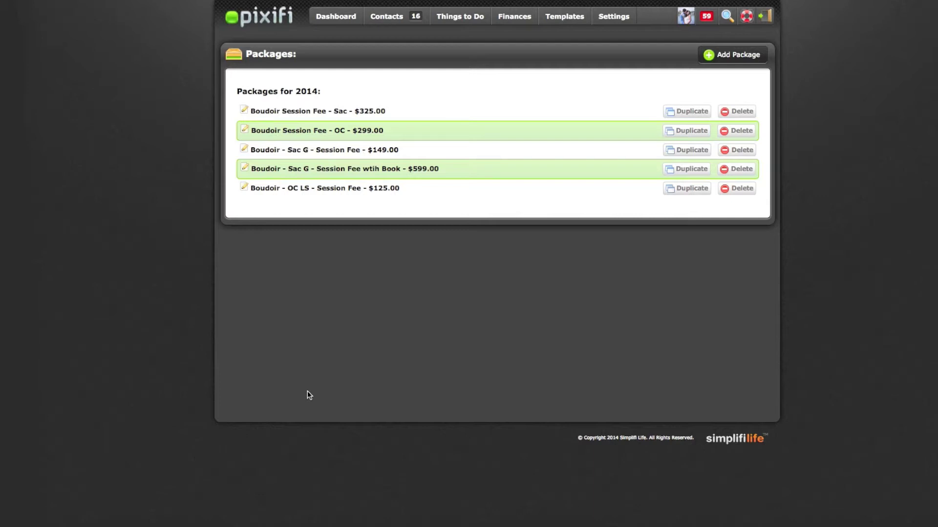
left_click(338, 112)
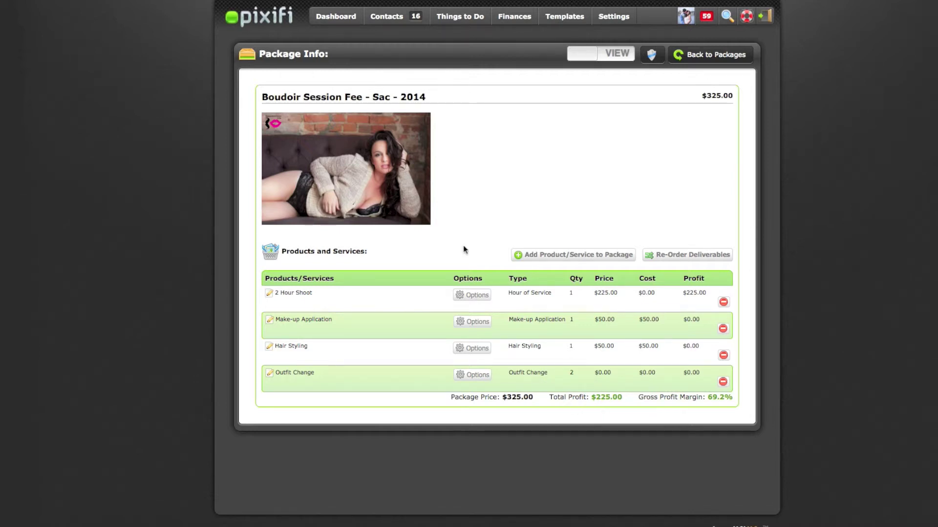
Try to add a product to the package with type Hour of Service and the name 30 Minute Mini Session.
left_click(557, 255)
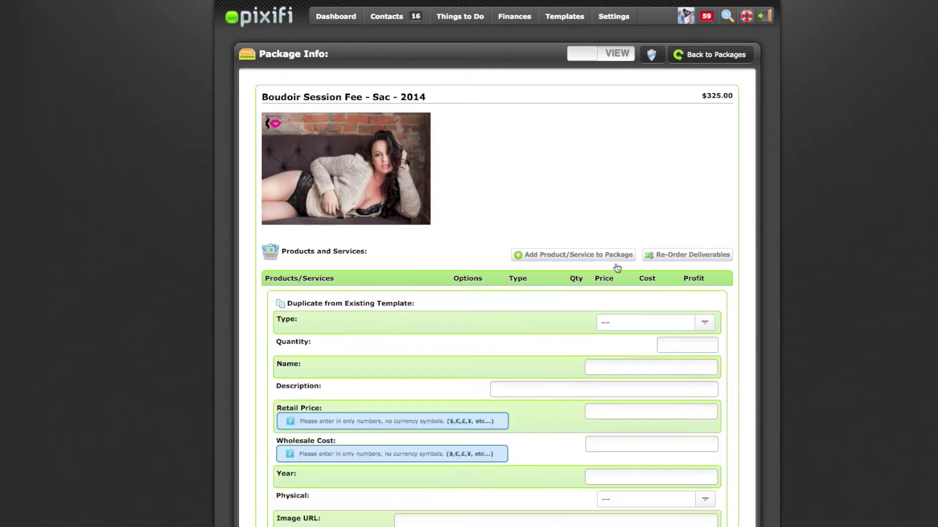
left_click(664, 325)
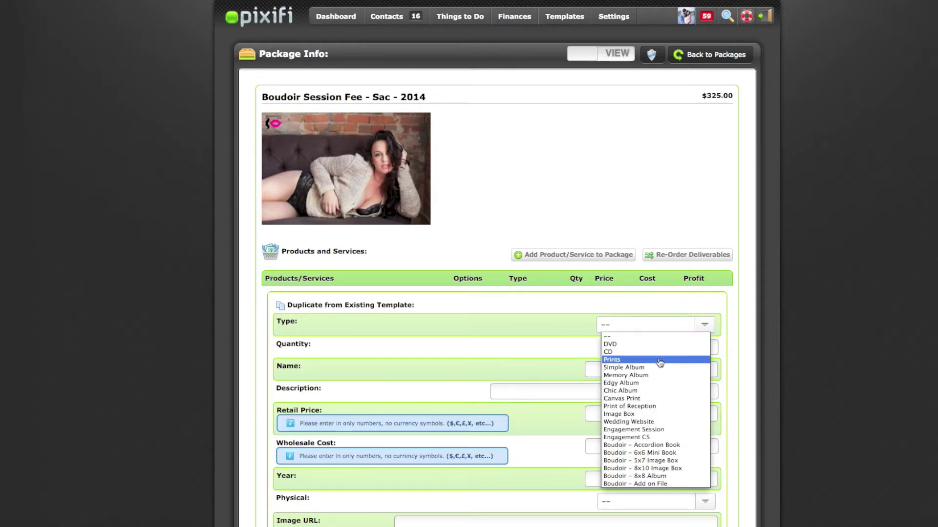
left_click(627, 460)
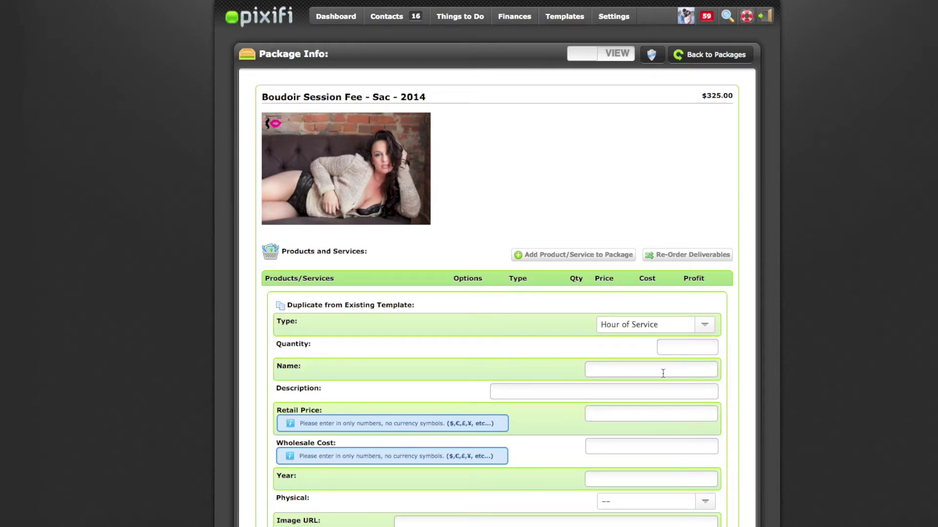
type("2 Hour Shoot")
scroll(587, 381, "down", 1)
left_click_drag(656, 368, 518, 367)
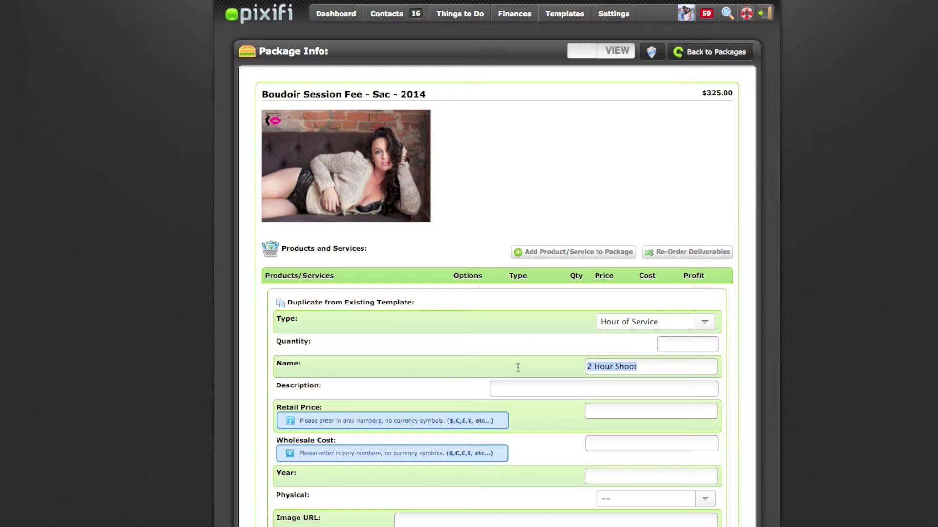
type("30 Minut")
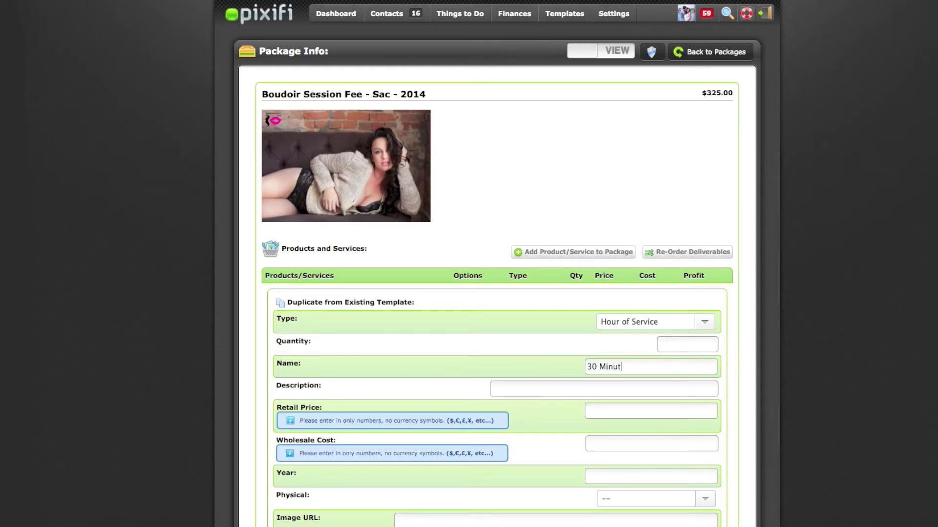
type("e Mini Session")
scroll(492, 394, "down", 1)
left_click(514, 392)
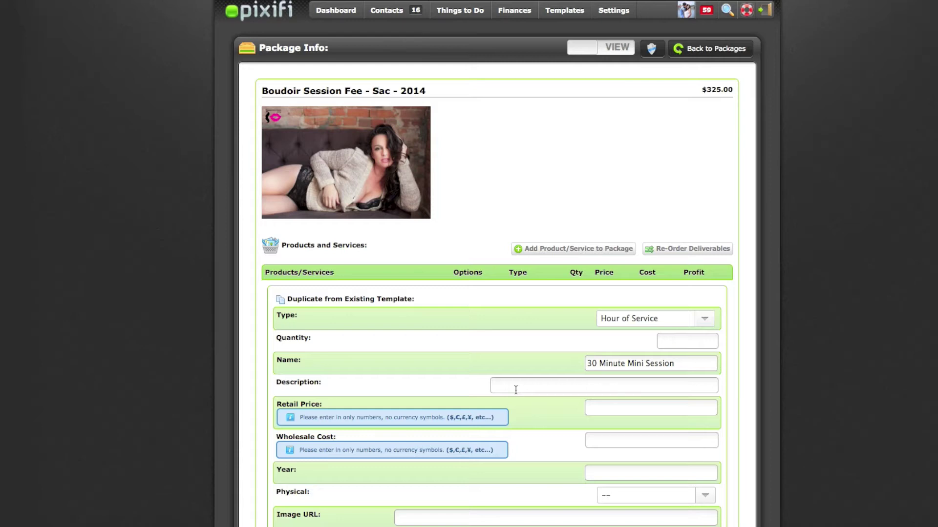
Set the new package product's retail price to 100 and review its remaining fields.
scroll(515, 389, "down", 2)
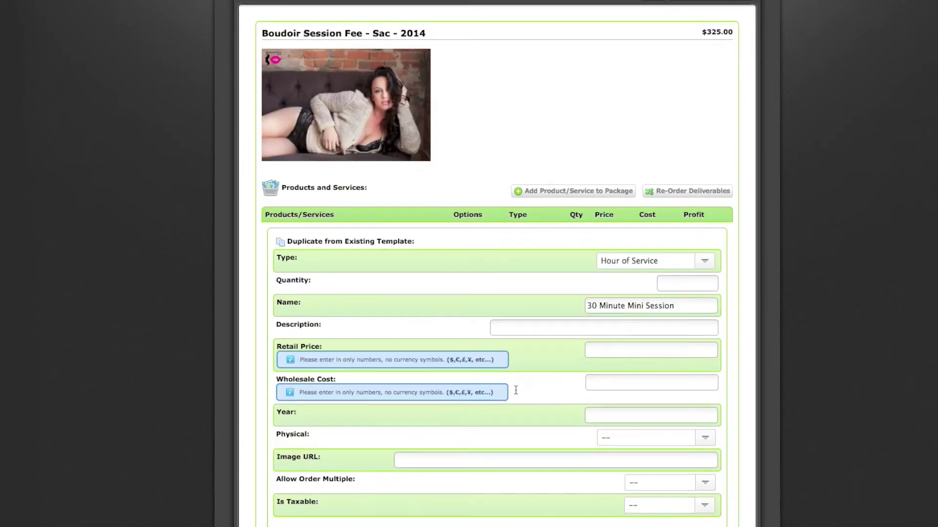
left_click(656, 349)
type("100")
scroll(656, 346, "down", 3)
scroll(670, 493, "down", 1)
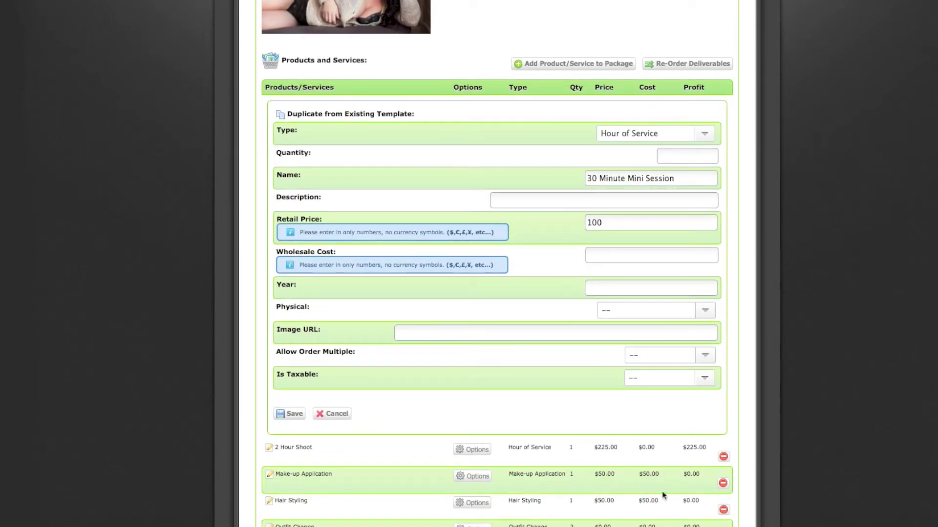
scroll(657, 383, "up", 2)
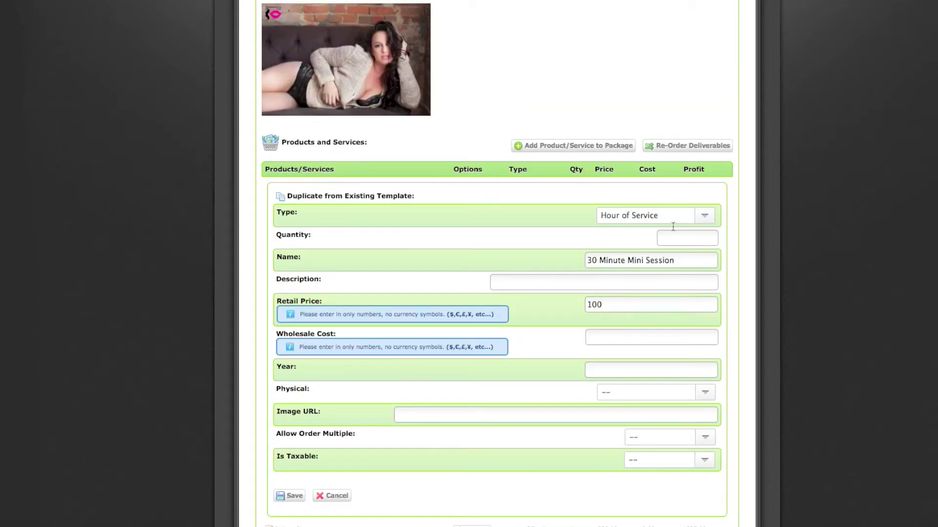
left_click(629, 337)
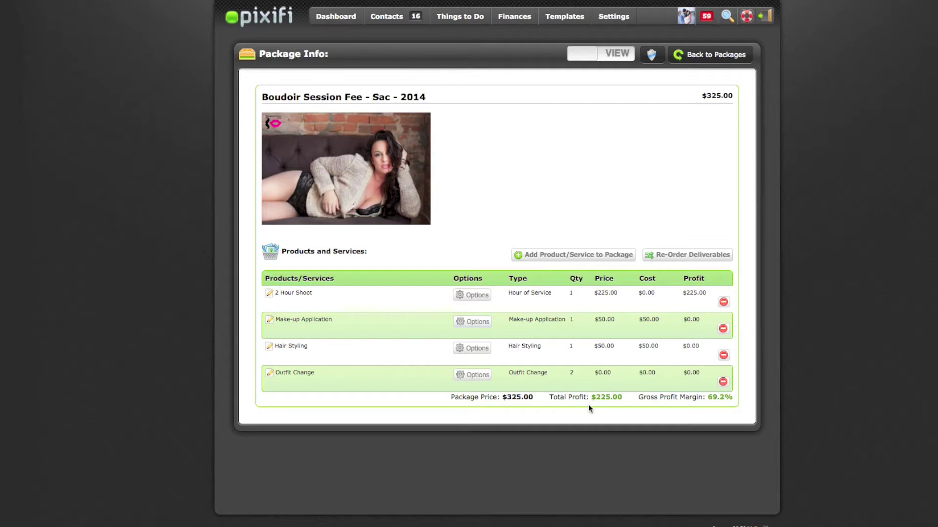
Open the invoice payment terms, view the blank form for a new term, and expand the Boudoir Session term.
mouse_move(514, 17)
left_click(537, 74)
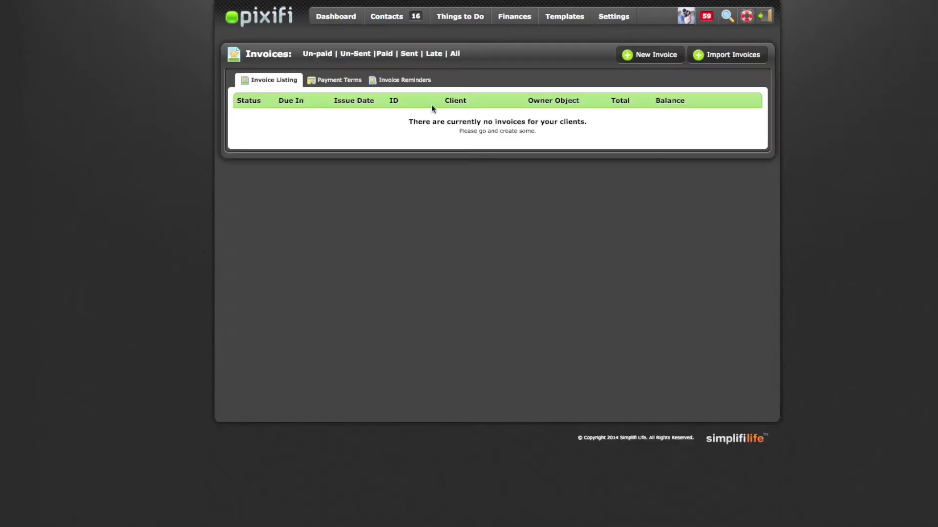
left_click(342, 81)
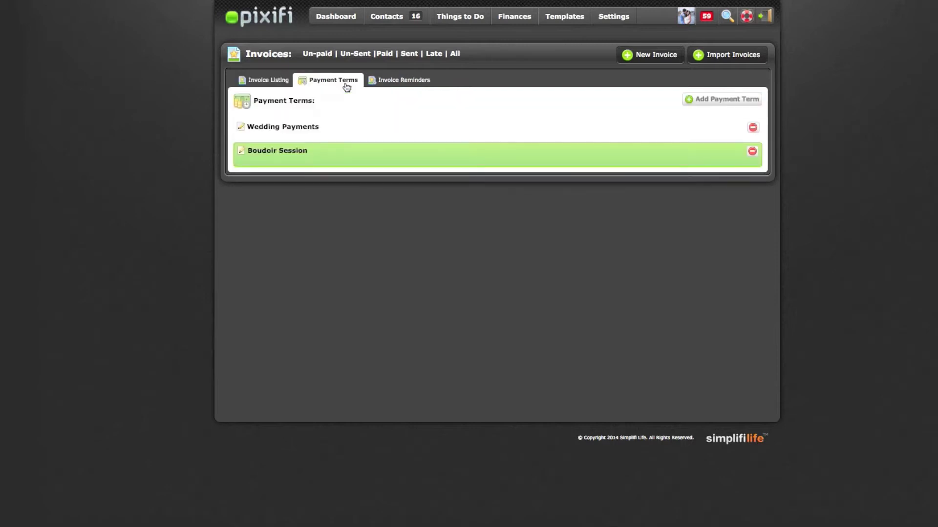
left_click(709, 100)
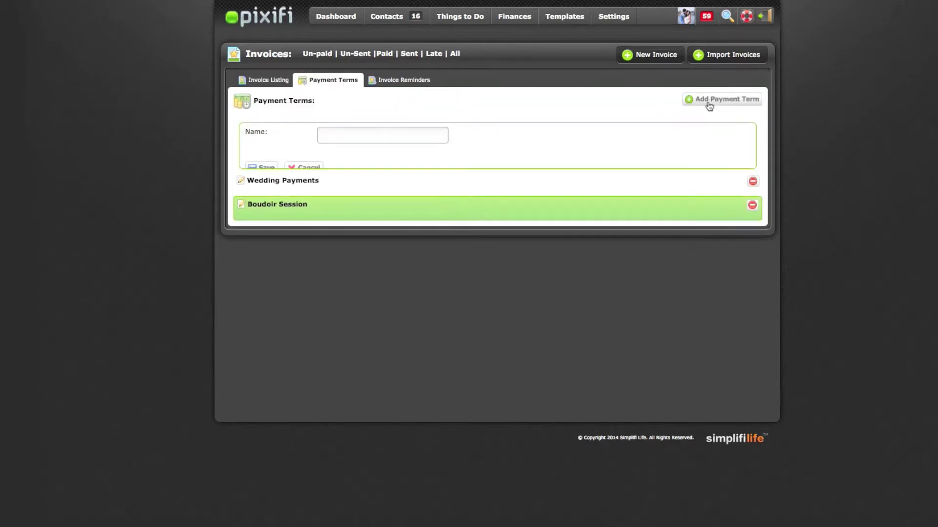
left_click(394, 136)
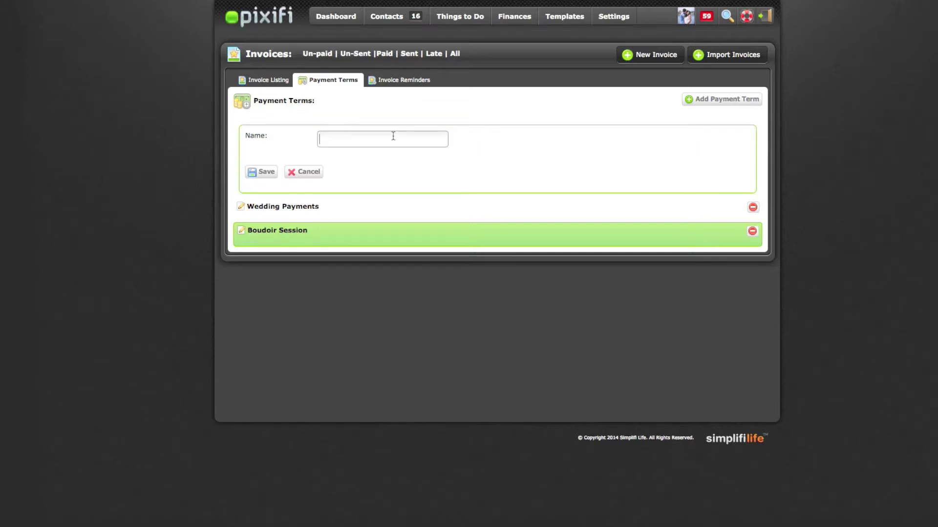
left_click(295, 233)
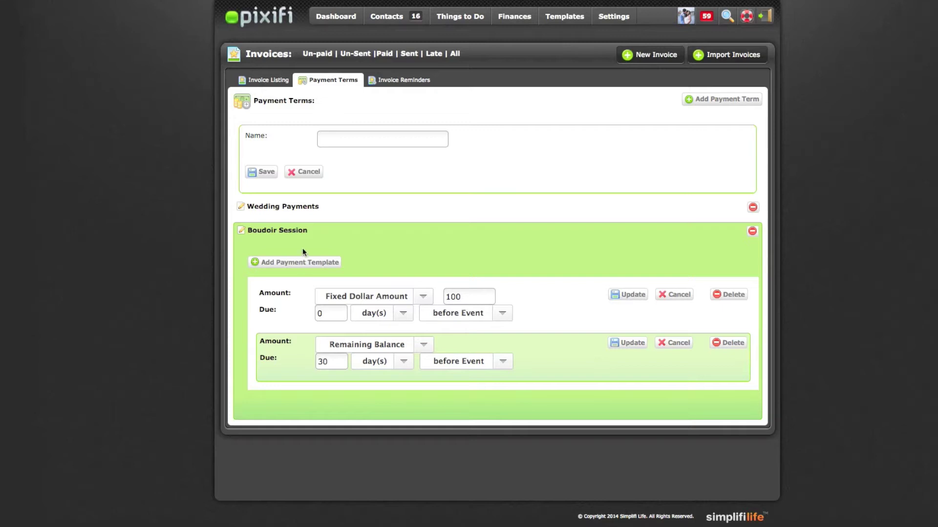
Open the Boudoir Contract 2014 template and examine its invoice line items field and total cost line.
mouse_move(564, 16)
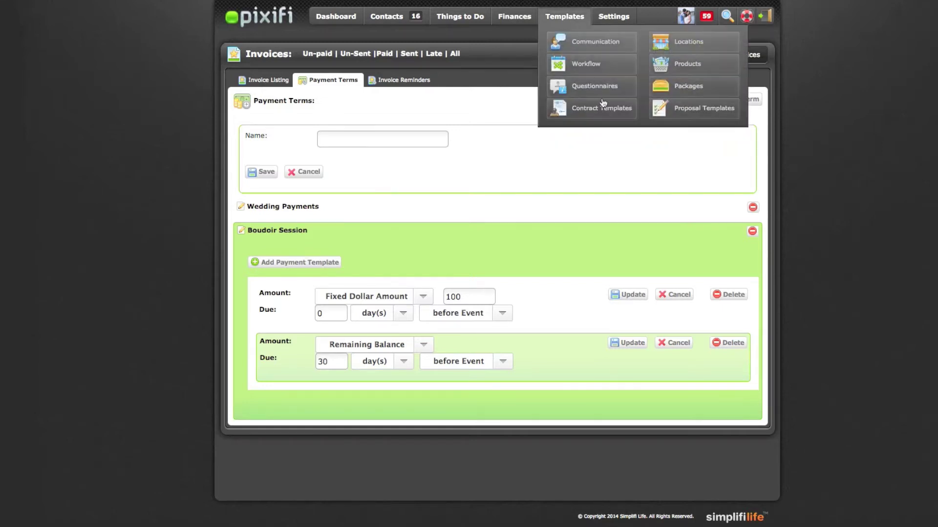
left_click(605, 109)
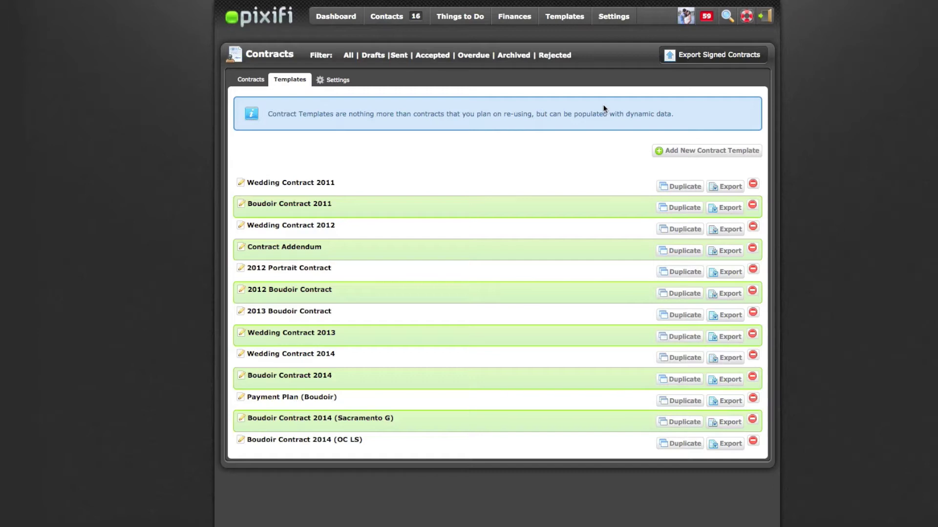
left_click(320, 380)
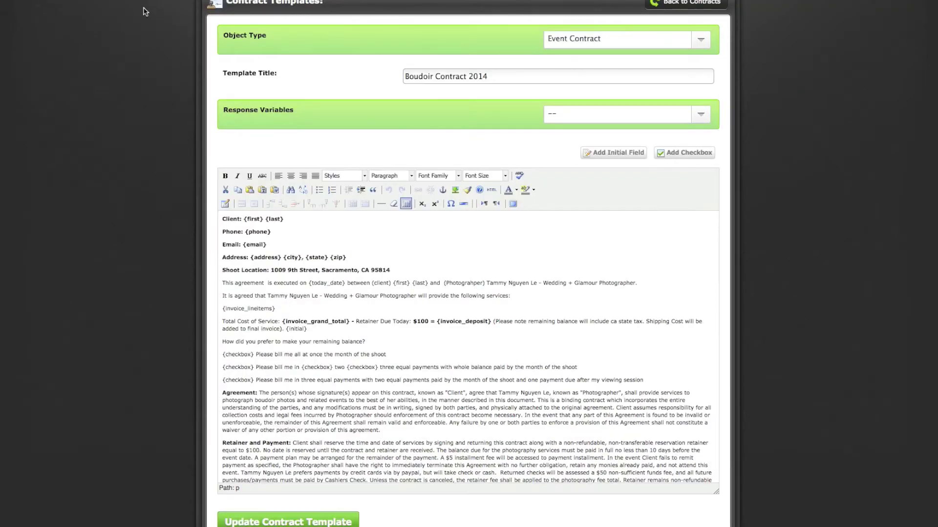
left_click(283, 309)
left_click_drag(317, 331, 283, 322)
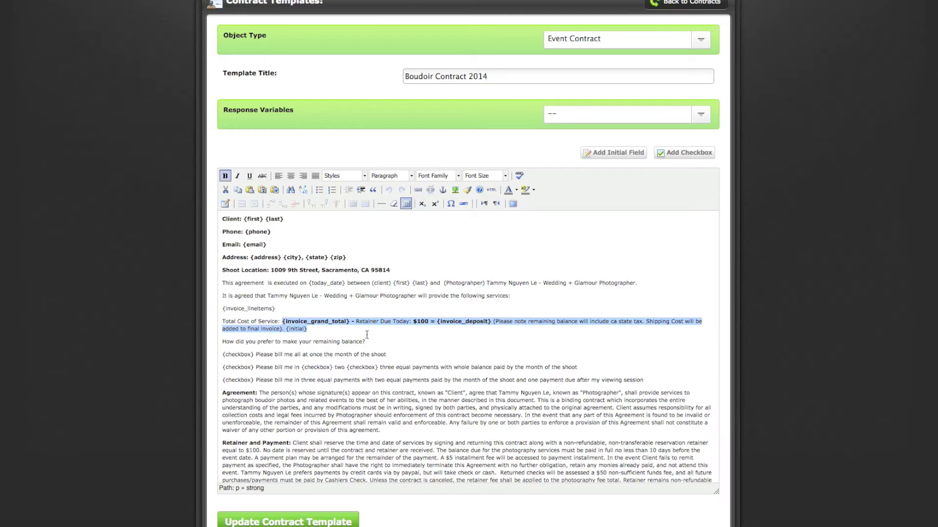
left_click(367, 331)
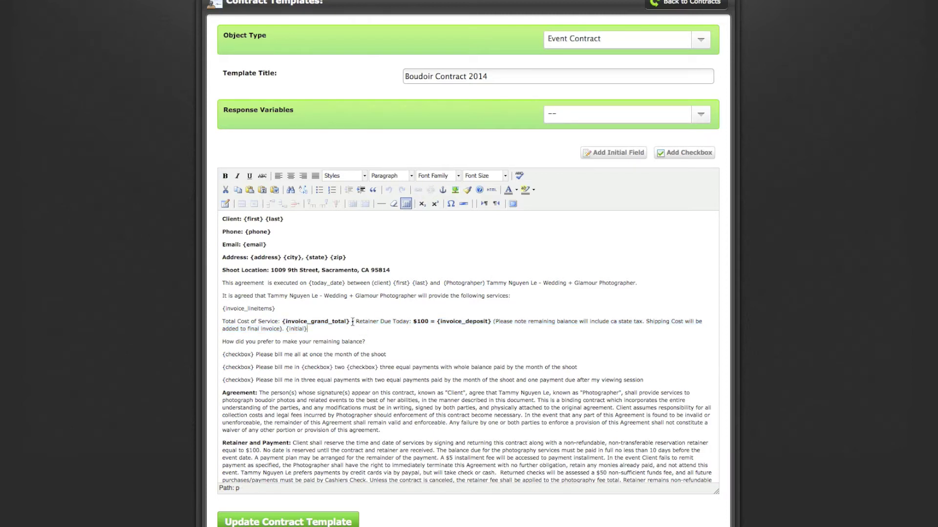
Examine the contract's {invoice_grand_total} and {invoice_deposit} fields and the three billing-preference checkbox lines.
left_click_drag(349, 322, 286, 325)
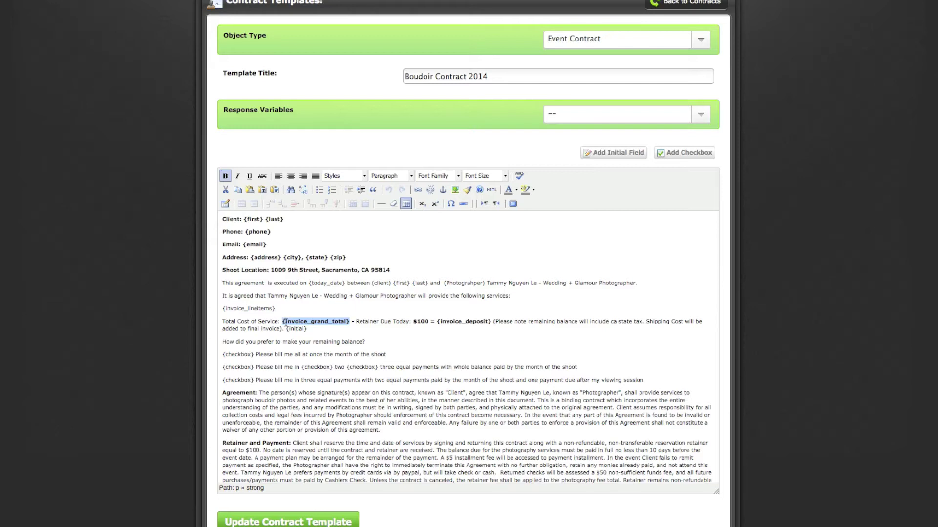
left_click_drag(436, 321, 489, 322)
key("ctrl+b")
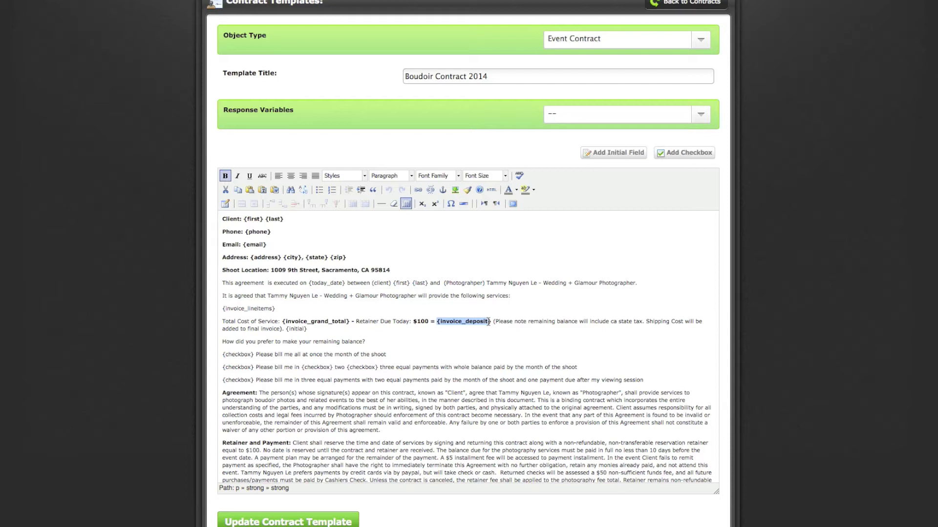
left_click_drag(222, 355, 643, 380)
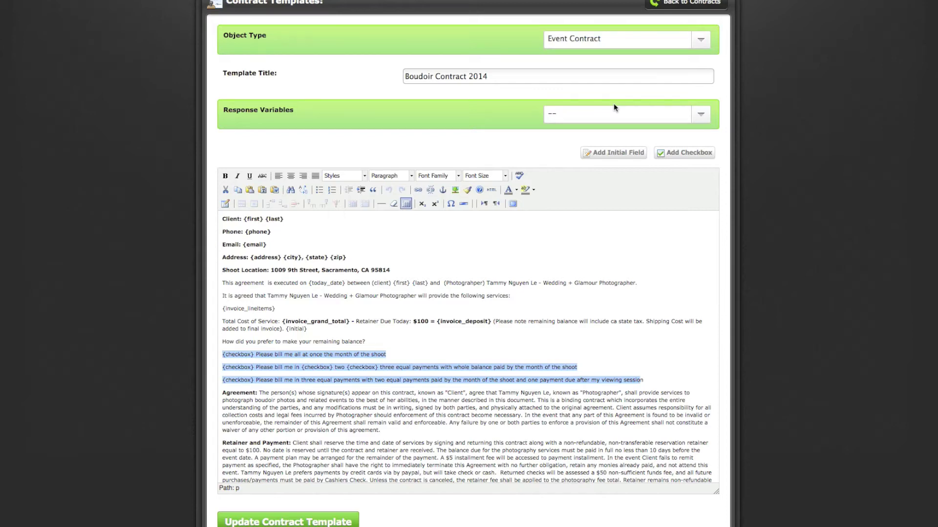
Go to the proposal templates and start a new proposal template.
scroll(614, 107, "up", 2)
mouse_move(532, 13)
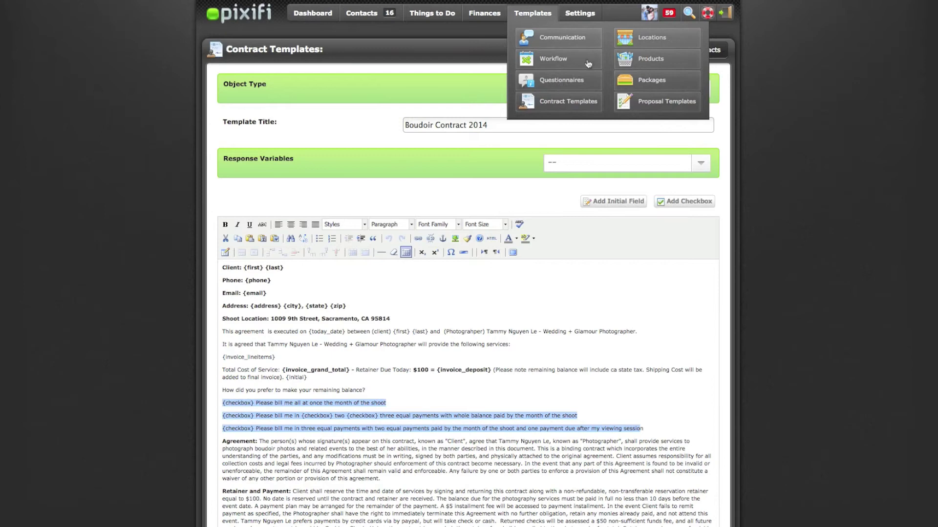
left_click(647, 102)
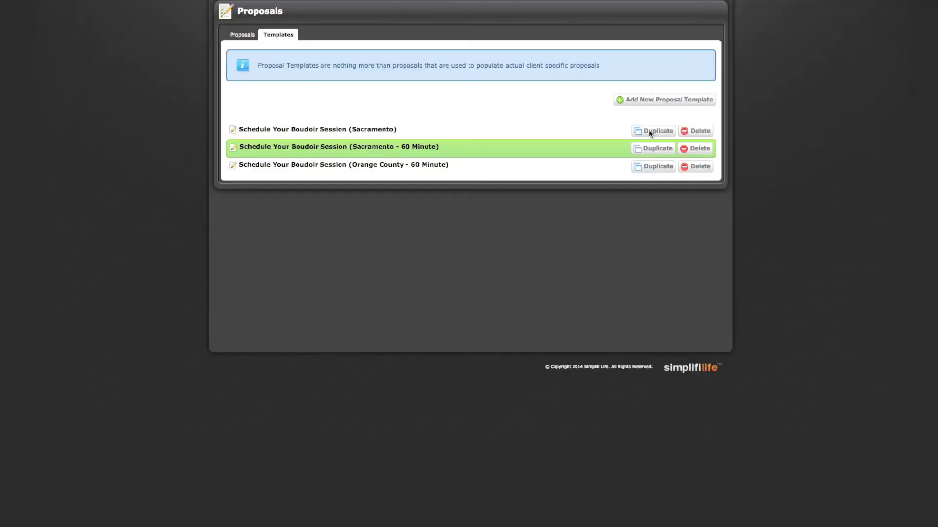
left_click(651, 101)
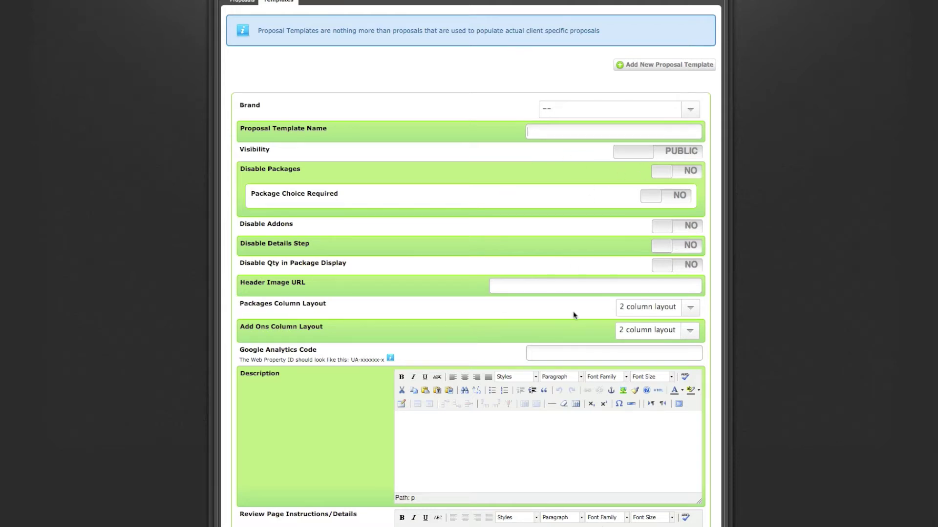
Examine the new proposal template form down to the tax field and view the available Totaling Type options.
left_click(498, 292)
scroll(513, 432, "down", 4)
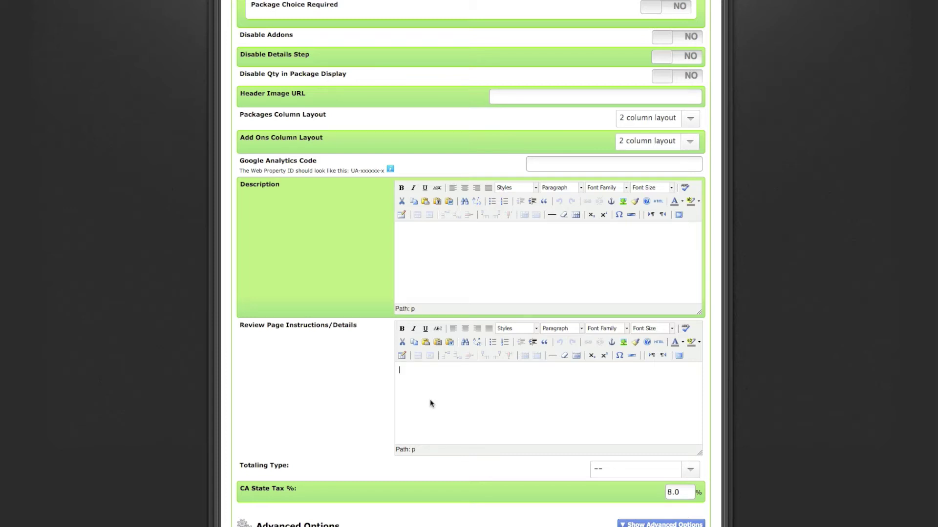
scroll(430, 403, "down", 4)
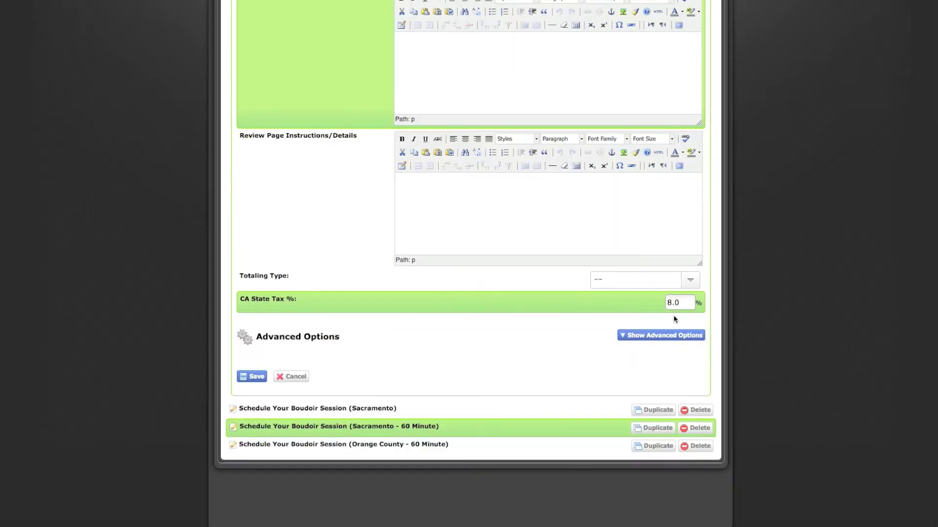
left_click(695, 285)
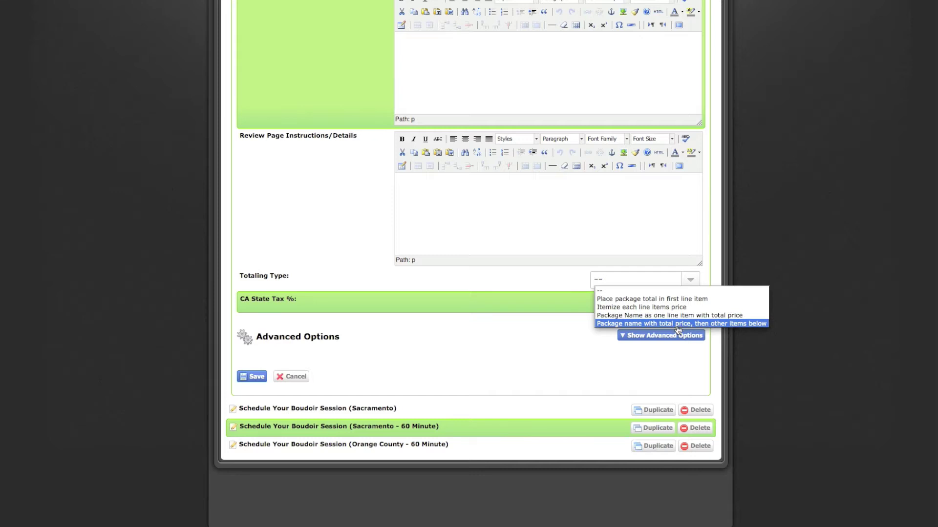
left_click(598, 376)
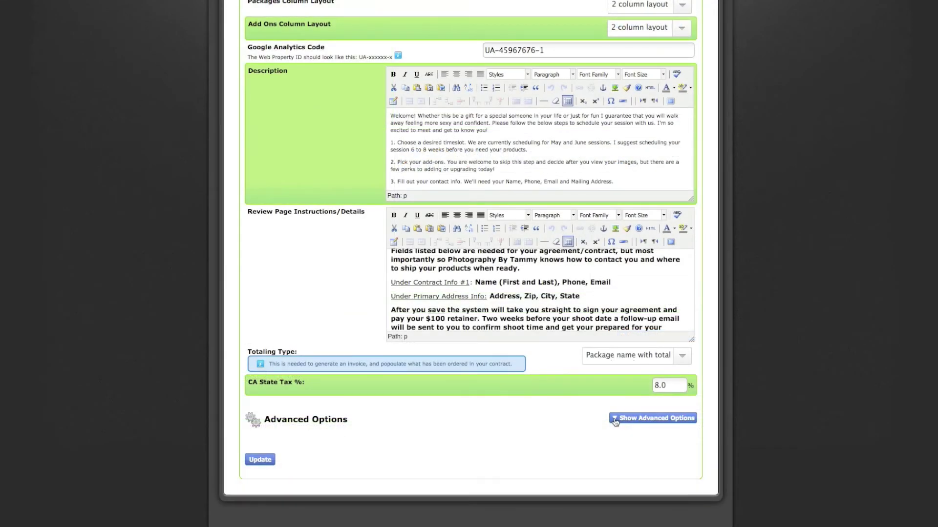
Show the existing Sacramento template's advanced options, examine the custom header and button texts, and update the template.
left_click(654, 418)
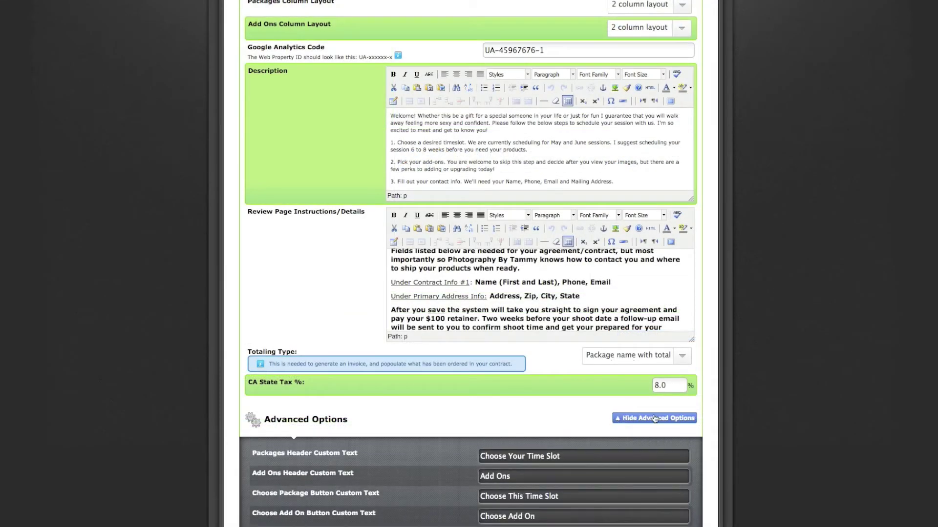
scroll(654, 418, "down", 2)
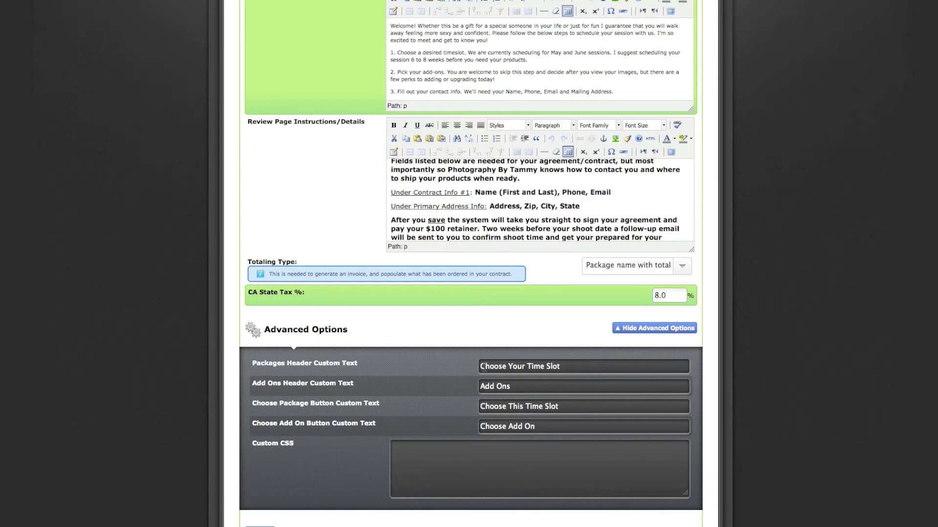
left_click(277, 513)
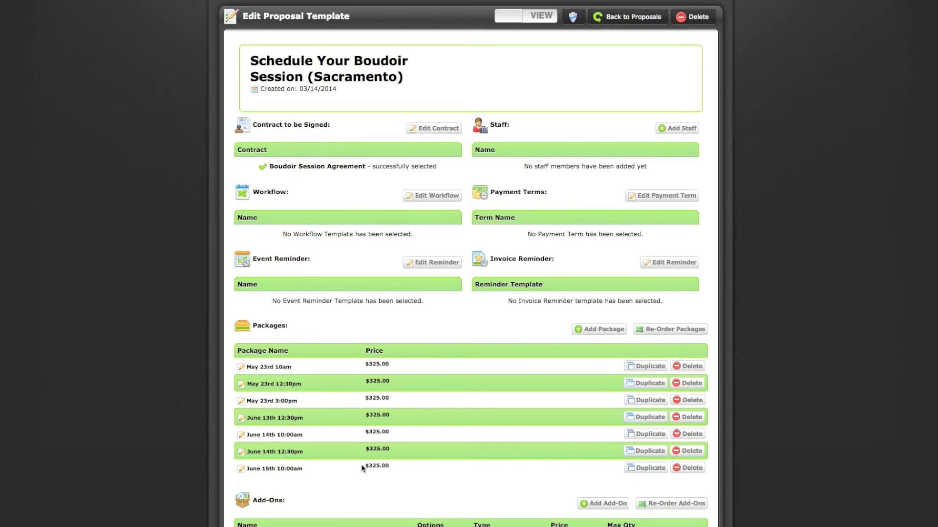
Add a package to the template, populated from Boudoir Session Fee - Sac (2014) with its existing products, and save it.
scroll(362, 468, "down", 3)
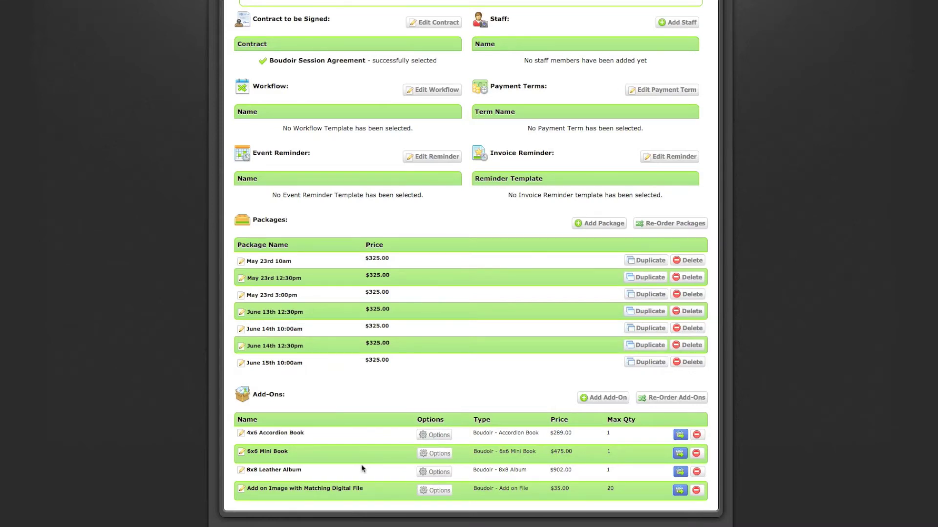
scroll(500, 426, "up", 1)
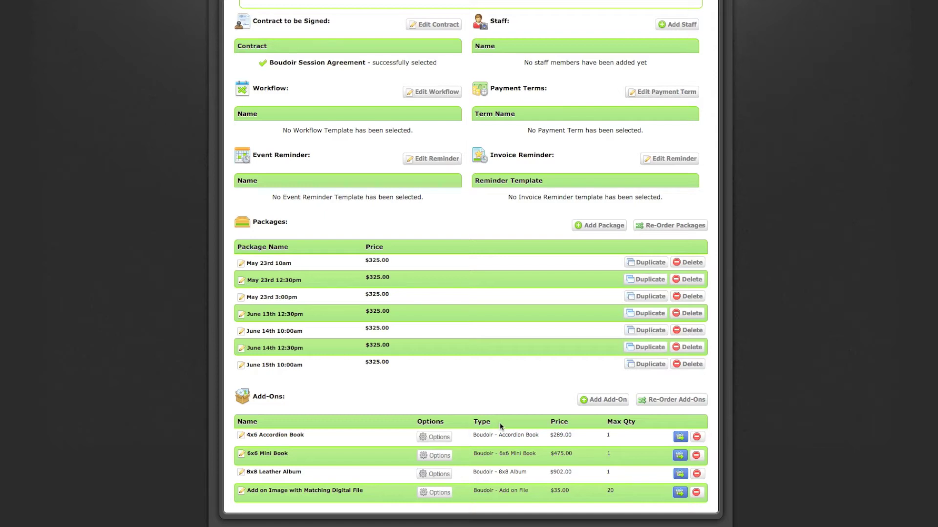
left_click(591, 227)
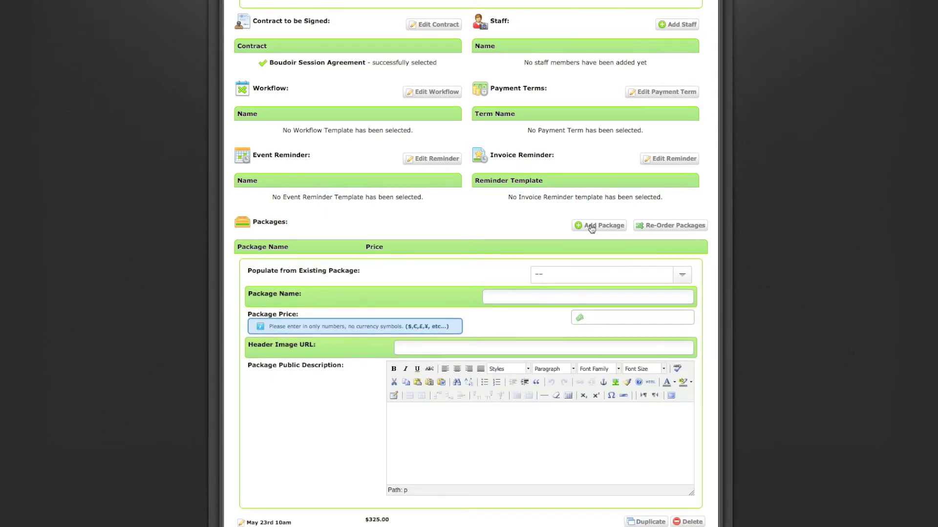
left_click(604, 276)
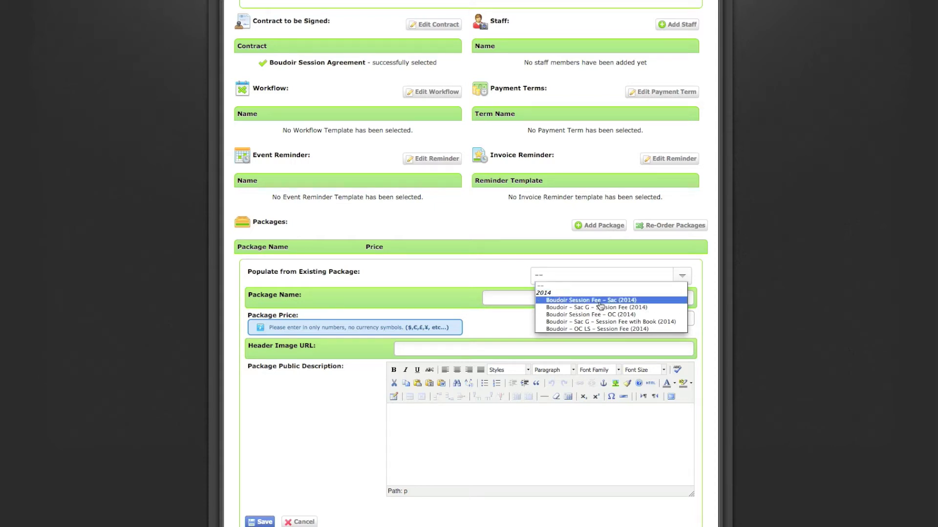
left_click(600, 300)
scroll(614, 357, "down", 3)
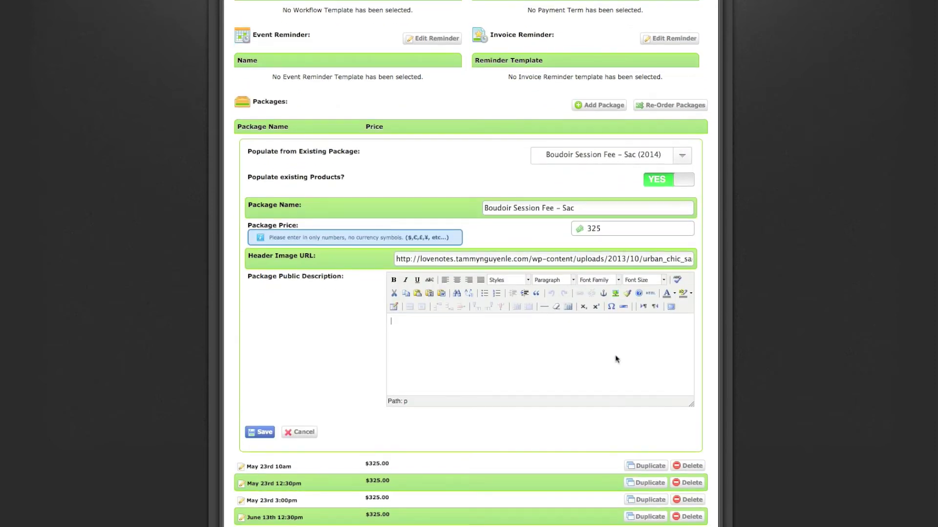
left_click_drag(621, 230, 566, 236)
left_click(265, 433)
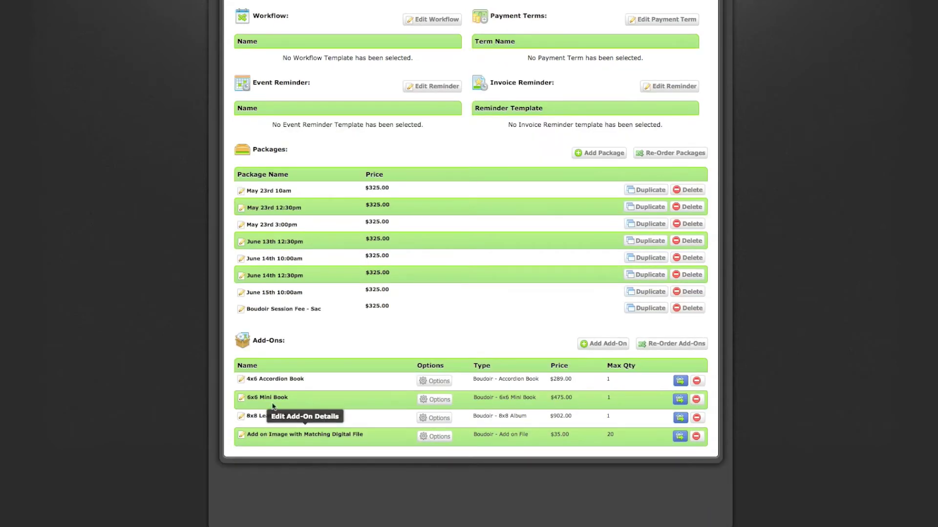
Open the details of the new Boudoir Session Fee - Sac package and clear its header image URL.
left_click(303, 313)
scroll(575, 428, "down", 4)
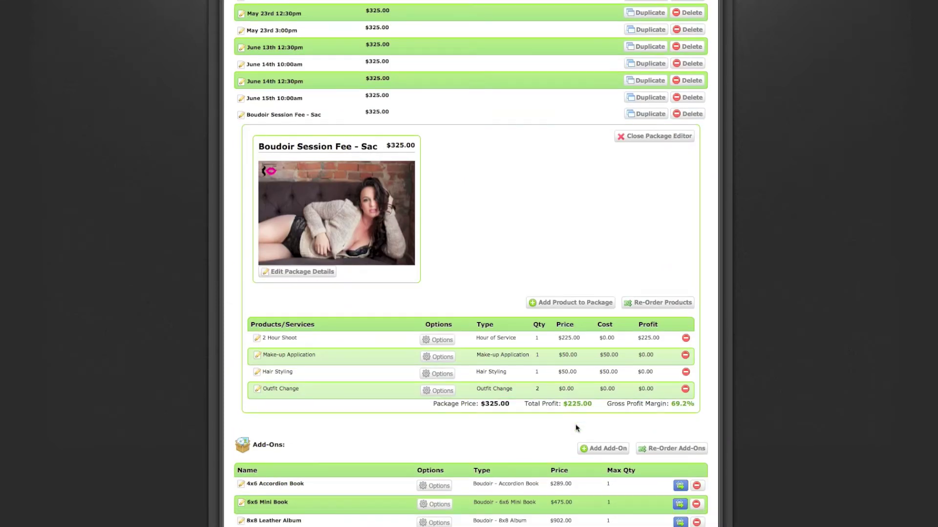
left_click(322, 275)
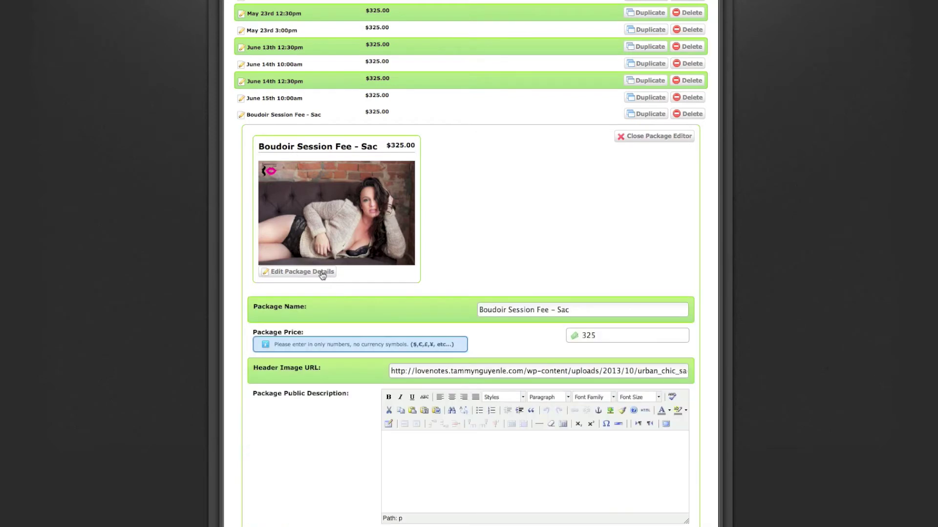
left_click_drag(393, 370, 824, 380)
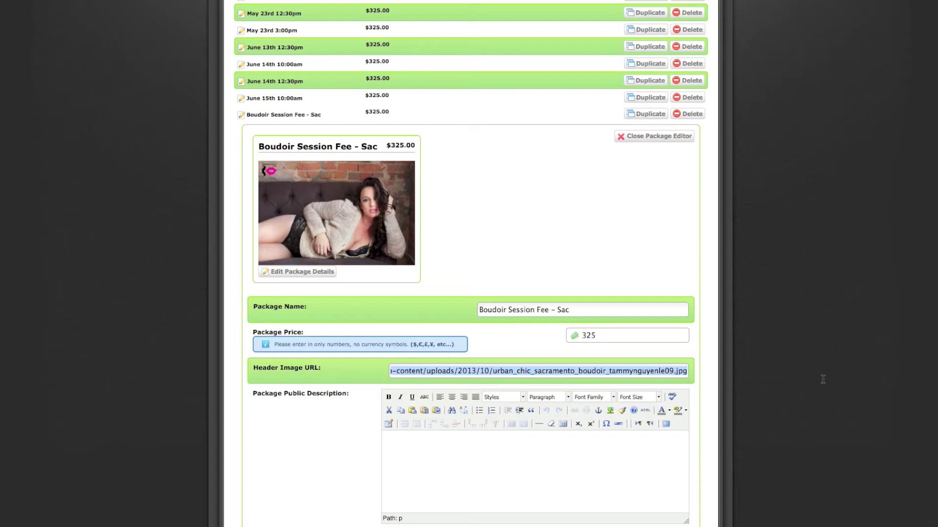
key("BackSpace")
scroll(356, 421, "down", 3)
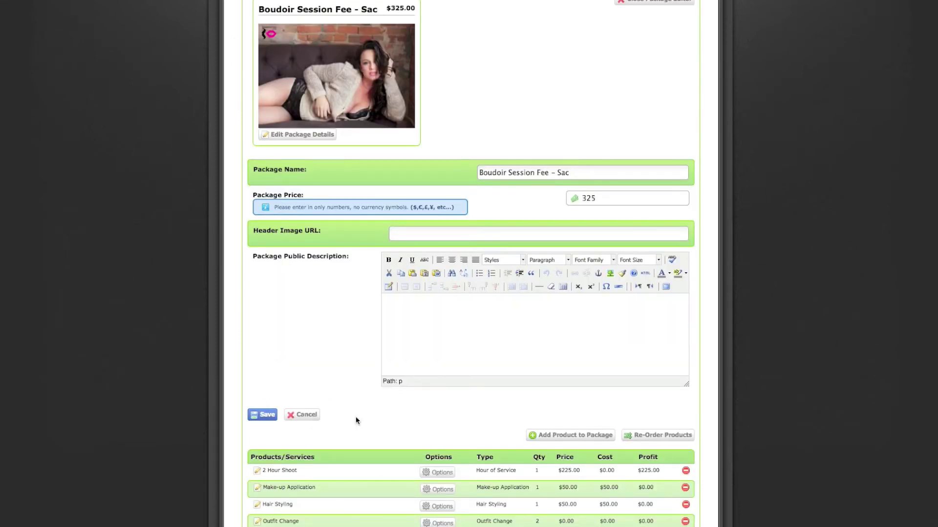
Rename the package to "March 18th 10am" and save its details.
scroll(382, 150, "up", 4)
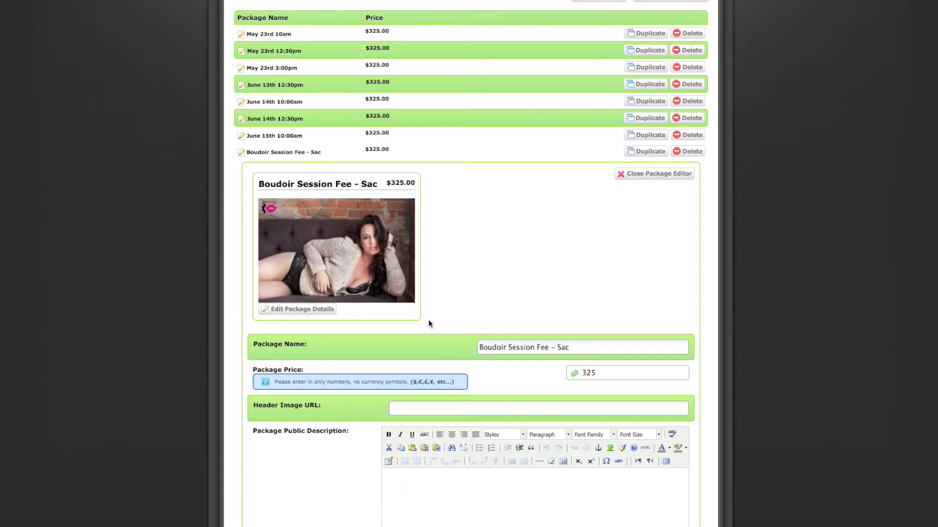
left_click_drag(606, 346, 270, 342)
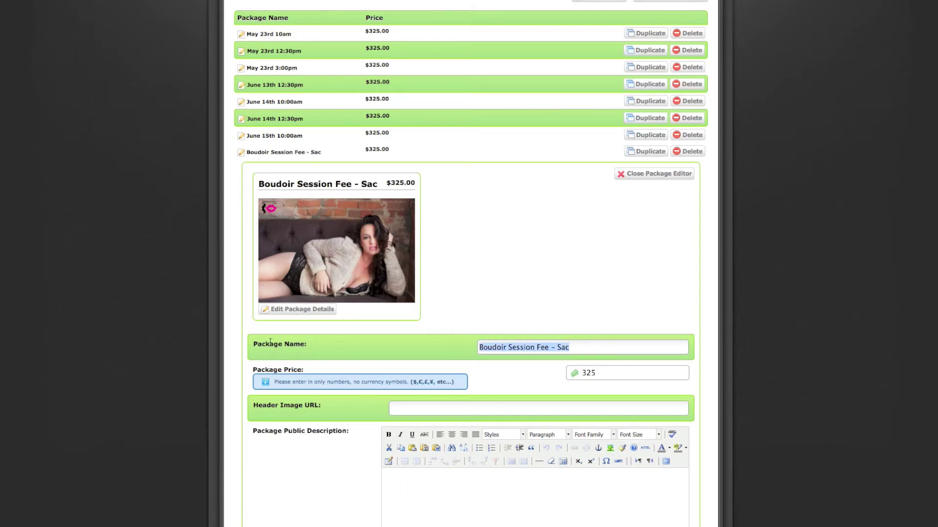
type("M")
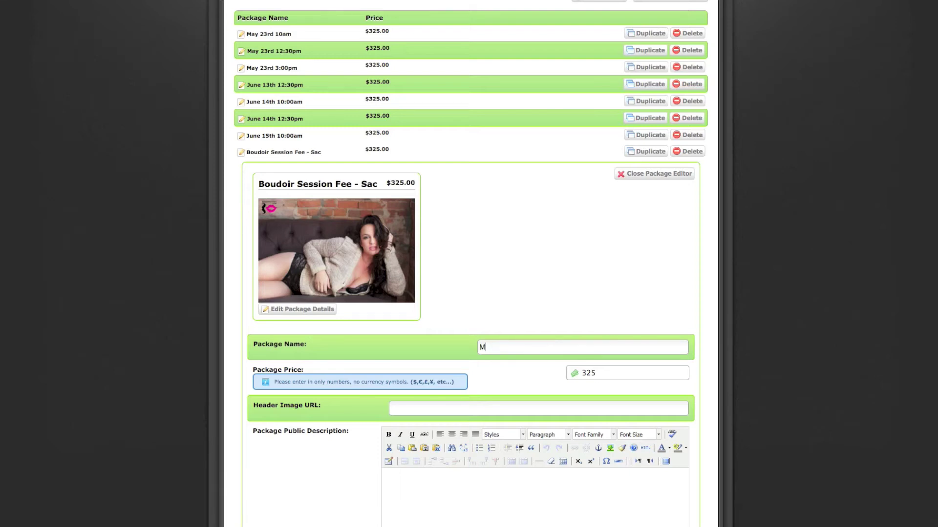
type("arch 18th 10am")
scroll(276, 348, "down", 5)
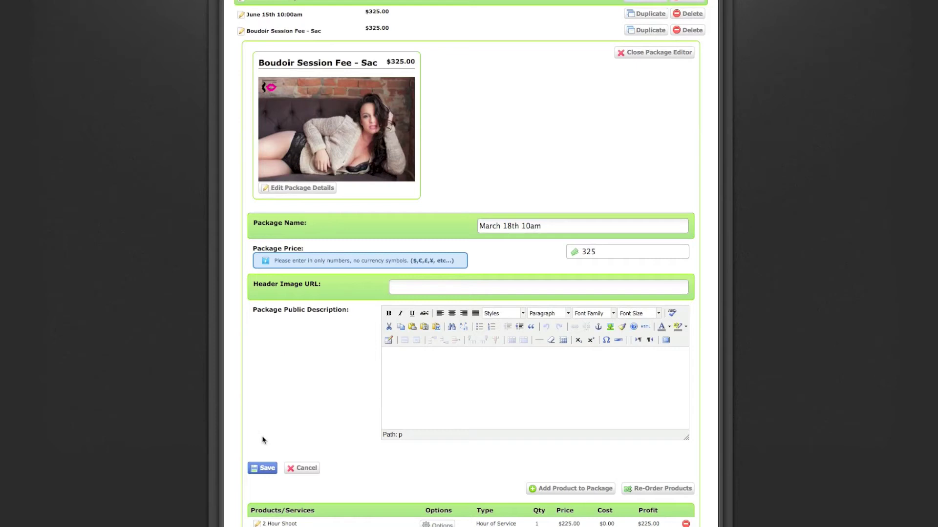
left_click(267, 469)
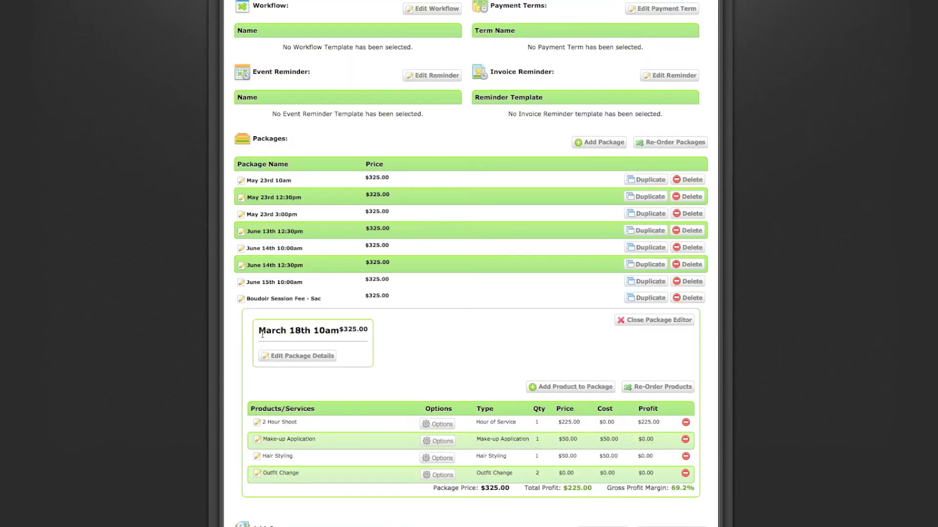
Check the March 18th 10am package's title and product list, and duplicate the package.
left_click_drag(260, 331, 360, 331)
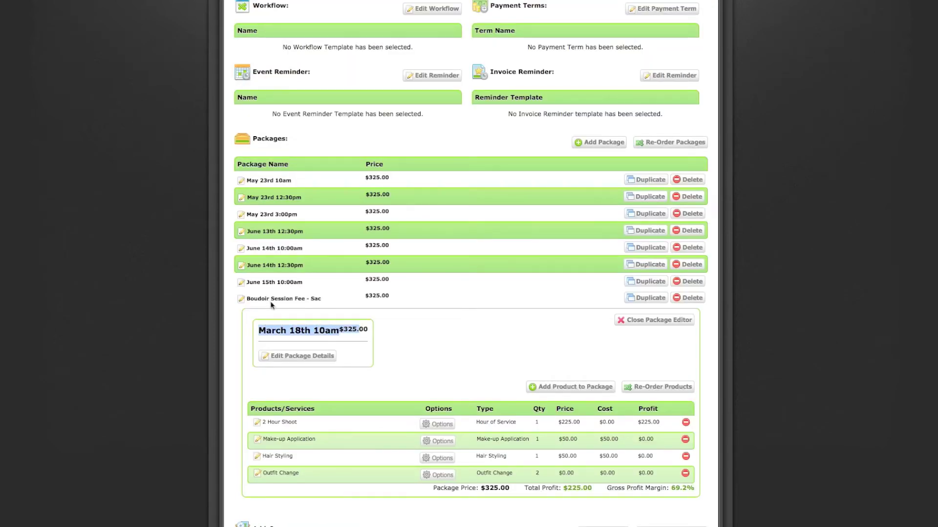
left_click(261, 331)
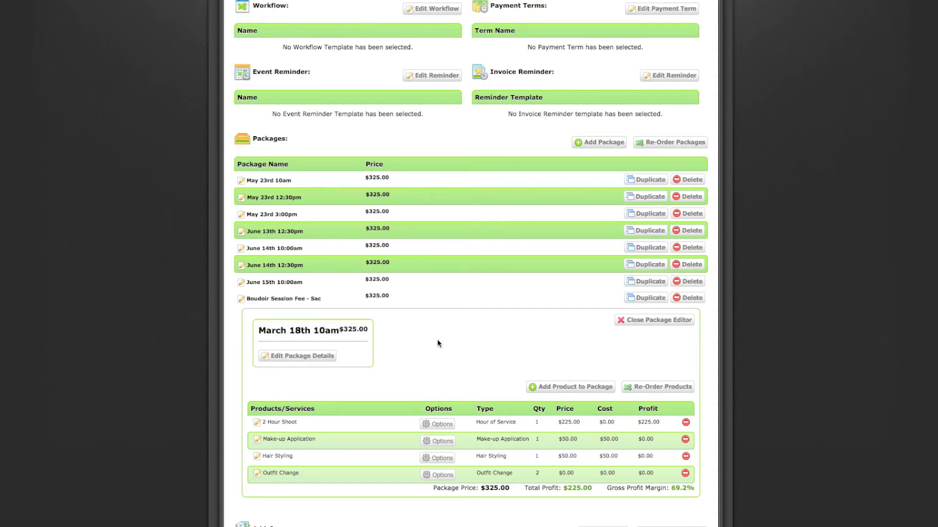
left_click_drag(318, 420, 325, 503)
left_click(325, 502)
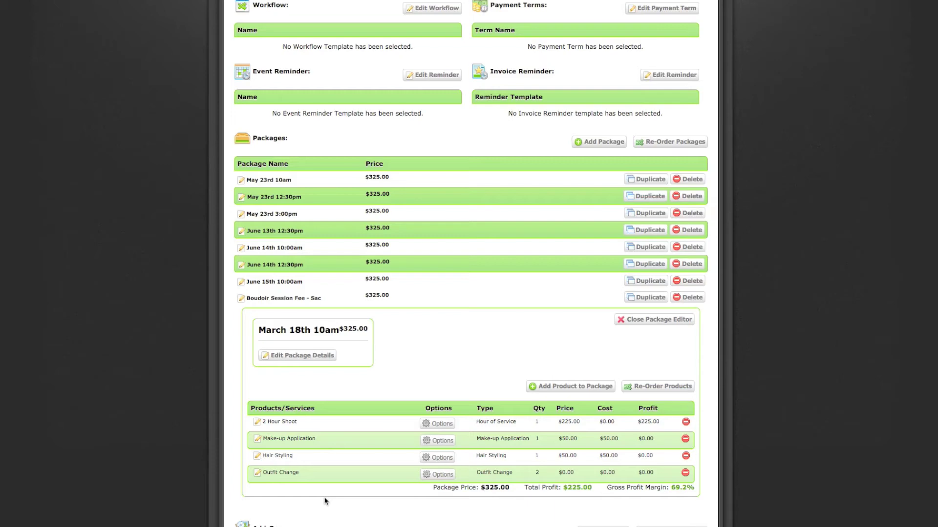
left_click(647, 300)
left_click(538, 200)
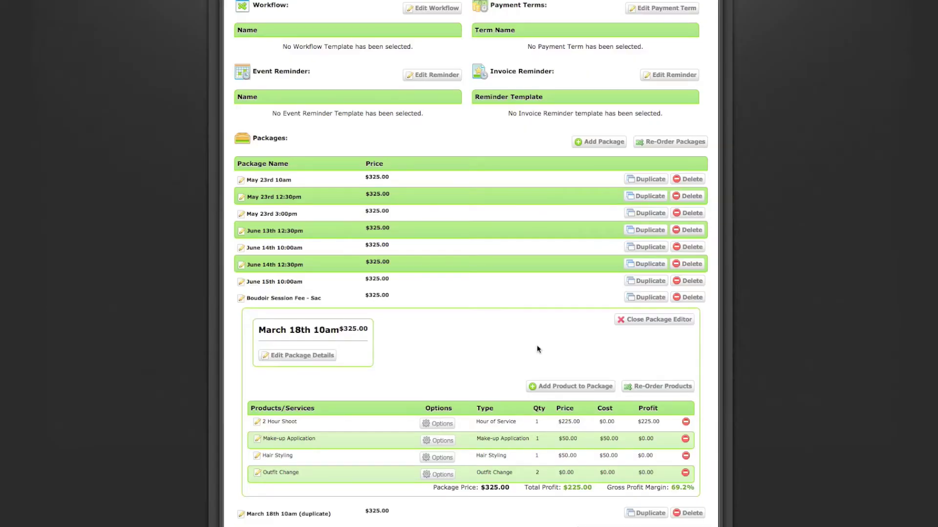
Open the duplicated March 18th 10am package and bring up its details for editing.
scroll(336, 389, "down", 3)
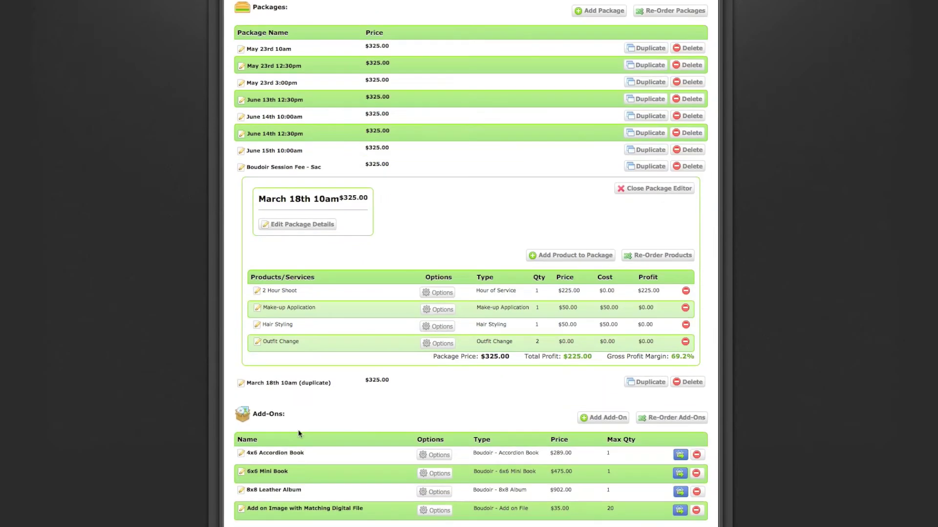
left_click(278, 384)
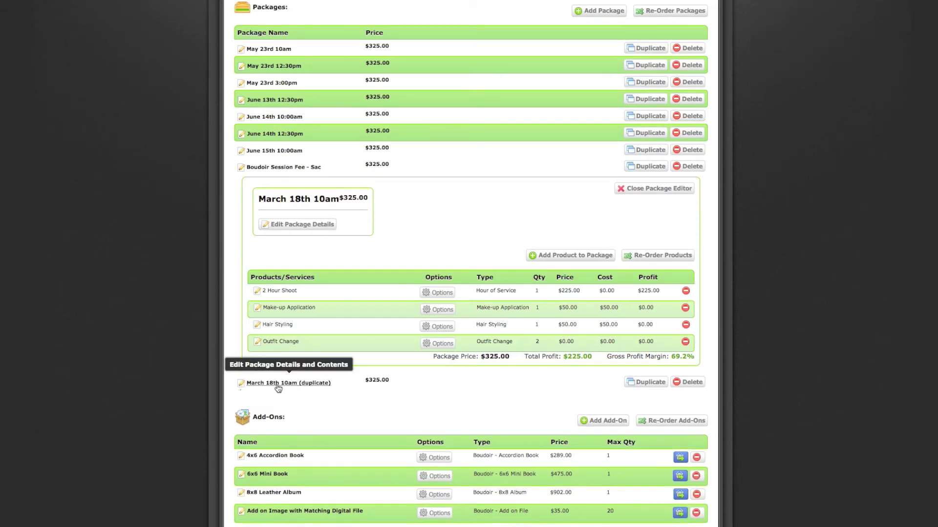
left_click(308, 445)
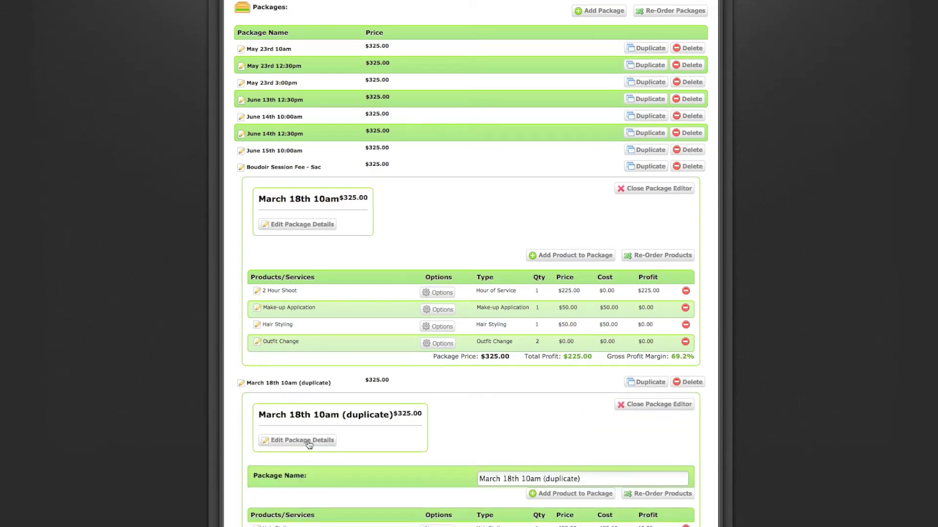
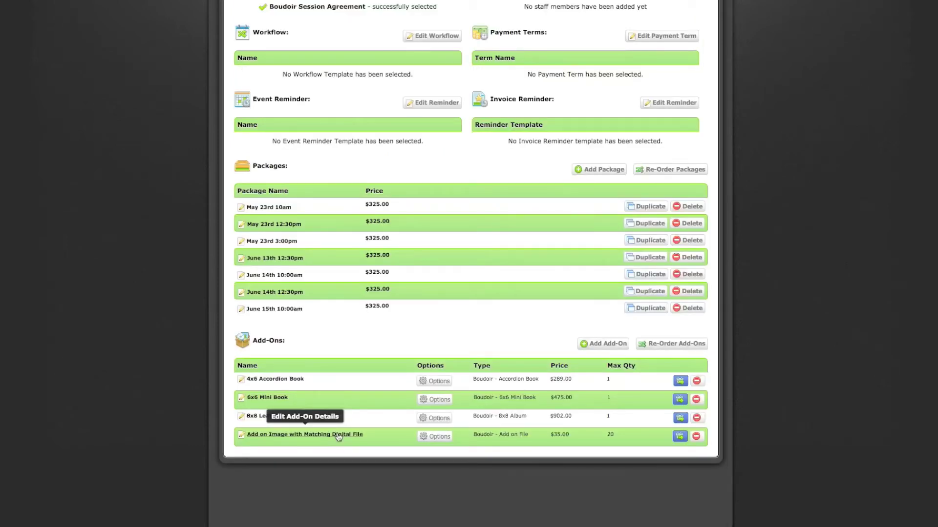
Start a new add-on in the template with the product type Boudoir - Accordion Book.
left_click(605, 344)
scroll(599, 401, "down", 2)
left_click(601, 405)
scroll(627, 441, "down", 2)
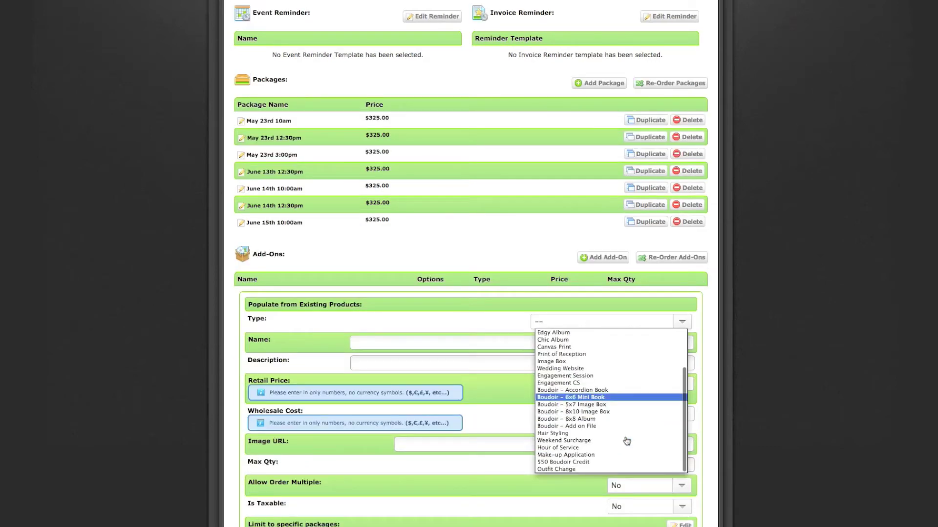
left_click(600, 390)
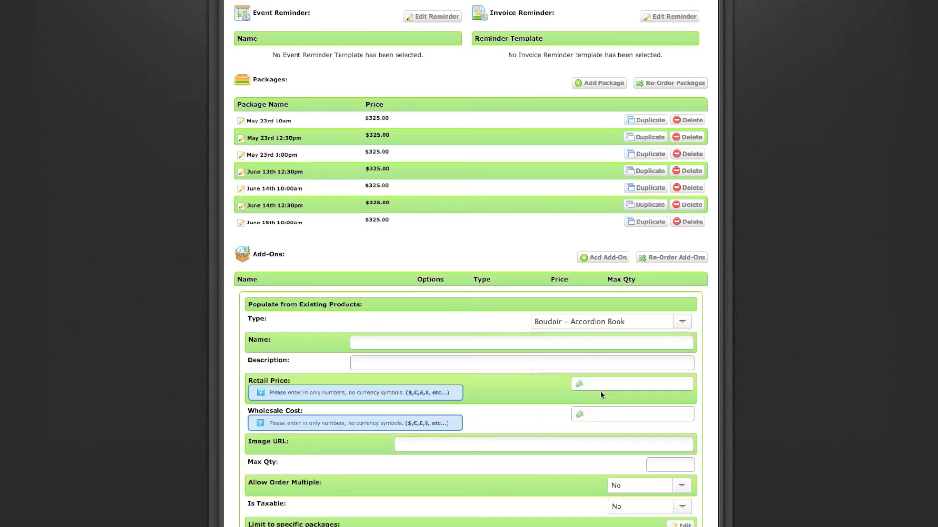
Name the new add-on "4x4 Accorion Book" and go through its description, price, cost and image URL fields.
left_click(562, 340)
type("4x4 Accorion Book")
left_click(518, 367)
scroll(517, 367, "down", 3)
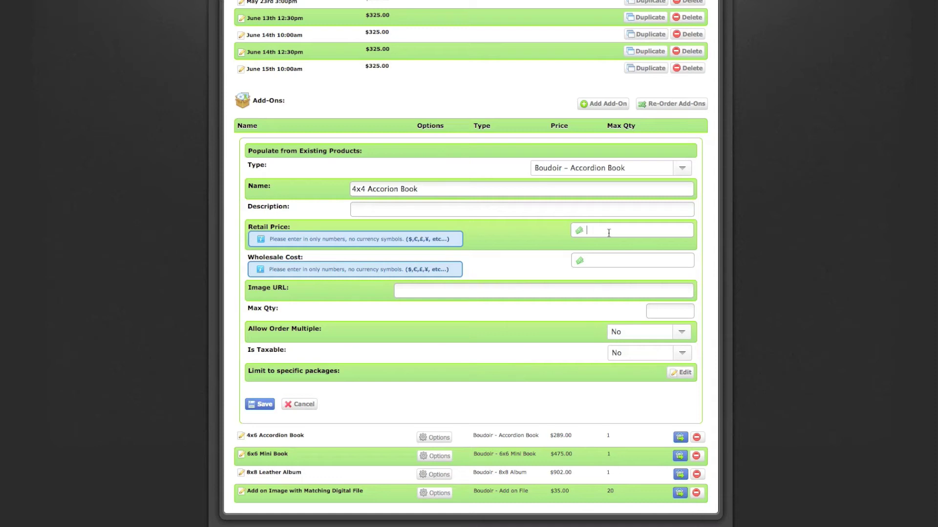
left_click(614, 264)
left_click(414, 293)
Rename the add-on "4x6 Print" and set its max quantity to 20, retail price to 10 and wholesale cost to 2.
left_click_drag(439, 190, 252, 182)
type("4x6 Print")
left_click(674, 312)
type("20")
type("10")
key("Tab")
type("2")
Set both Allow Order Multiple and Is Taxable to Yes for the 4x6 Print add-on.
left_click(681, 332)
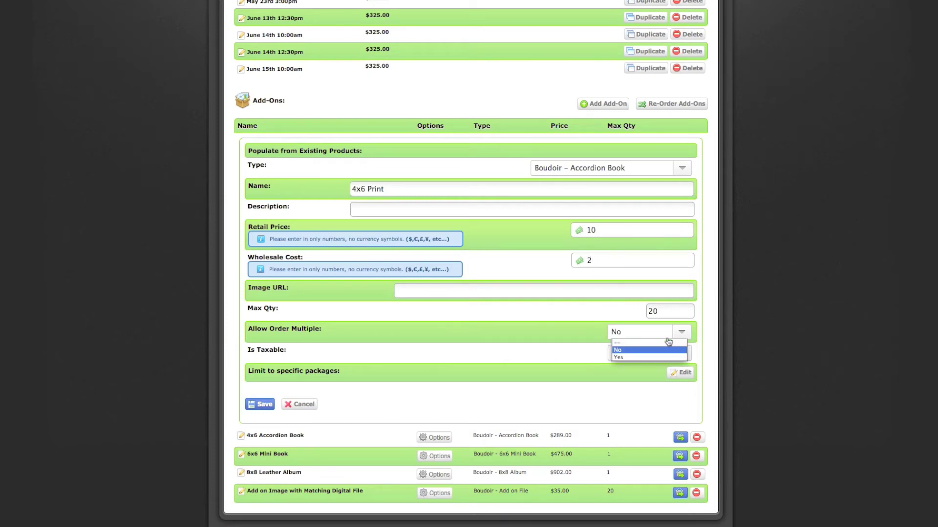
left_click(649, 359)
left_click(650, 358)
left_click(643, 380)
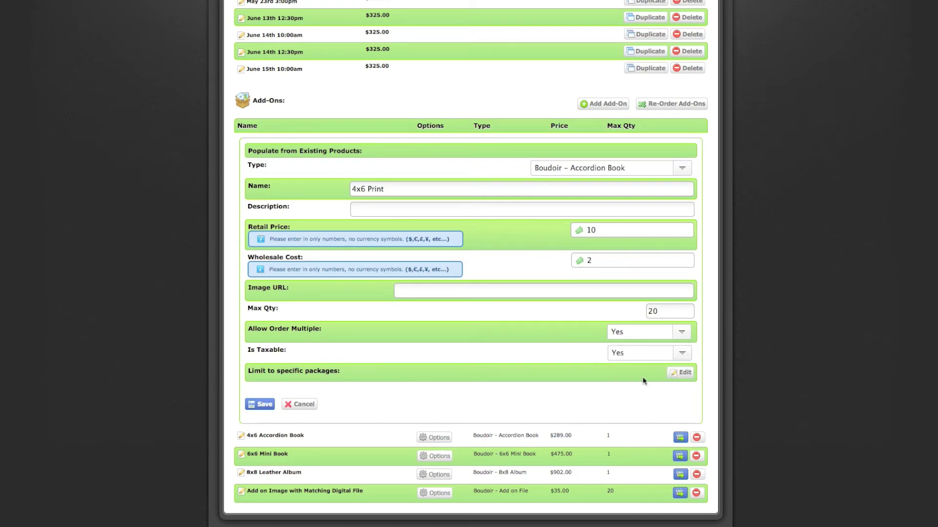
Show the package limits for the 4x6 Print add-on, discard the add-on and look over the proposal template.
left_click(677, 374)
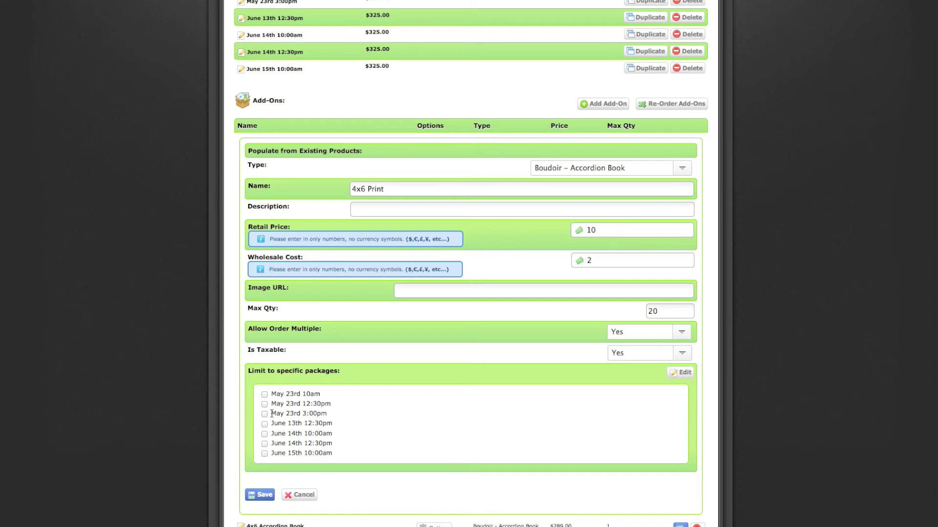
left_click(303, 495)
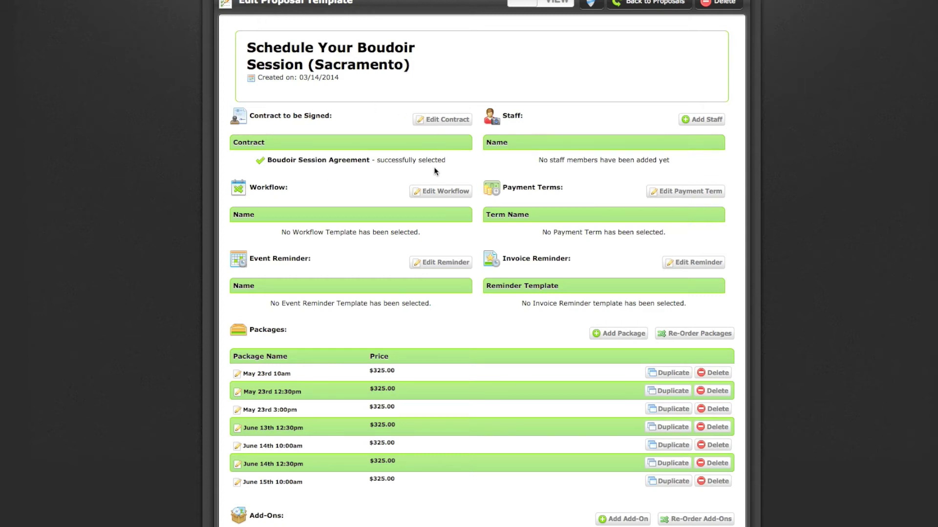
scroll(434, 164, "down", 4)
scroll(436, 161, "up", 4)
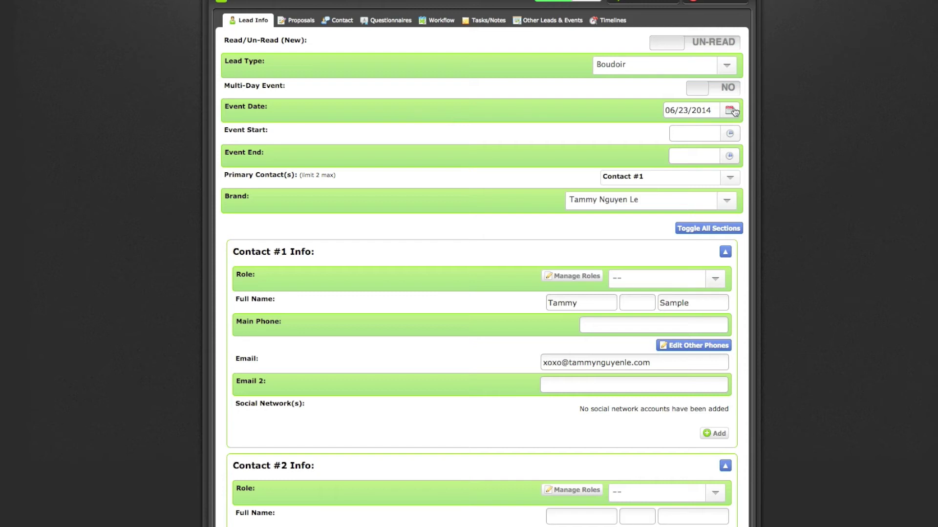
Set the sample lead's event date to 06/15/2014.
left_click(732, 111)
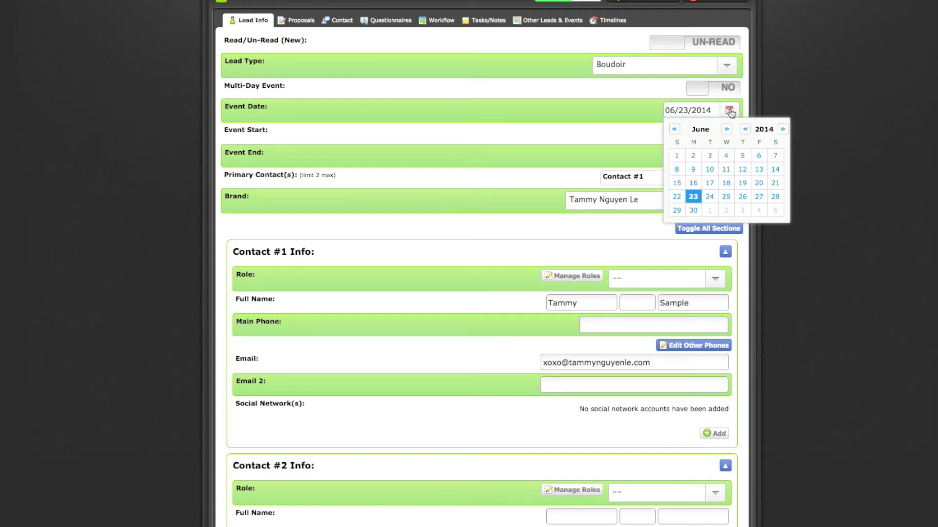
left_click(677, 182)
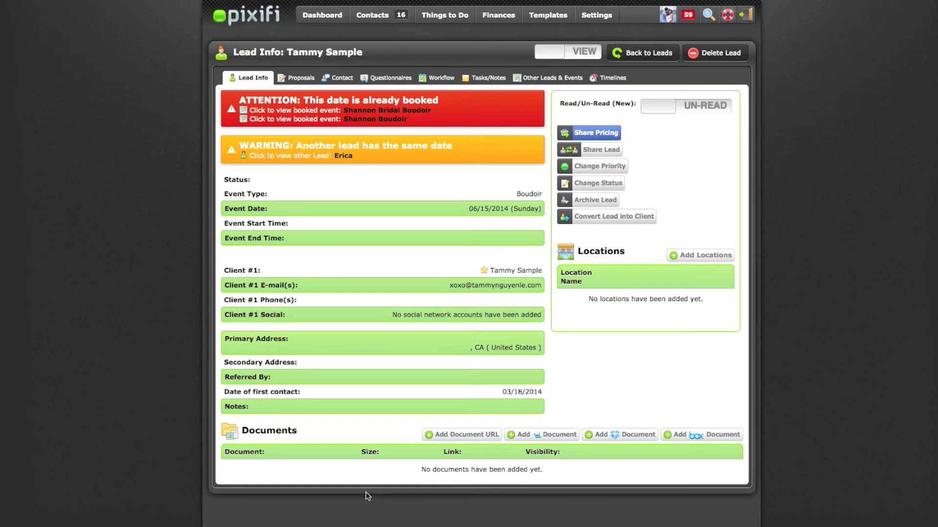
Create a proposal for the lead from the template "Schedule Your Boudoir Session (Sacramento)" and open it for editing.
left_click(300, 80)
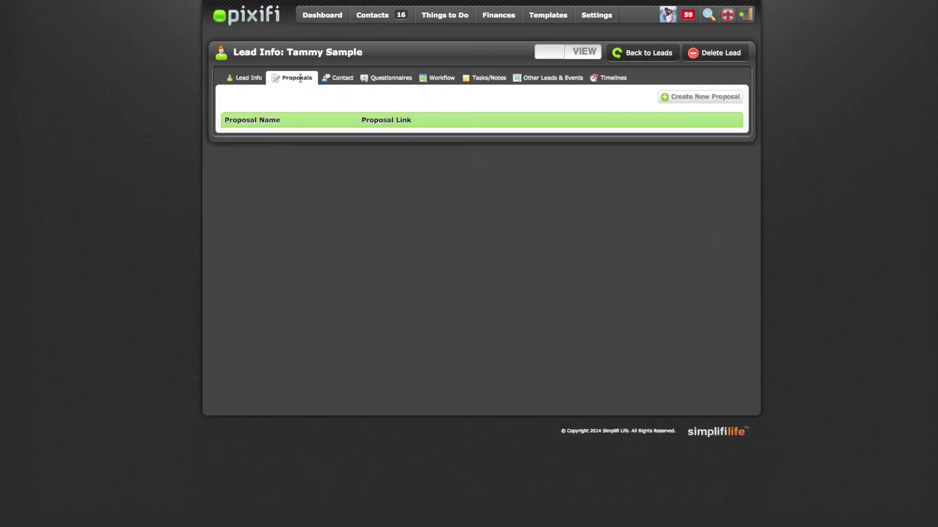
left_click(688, 98)
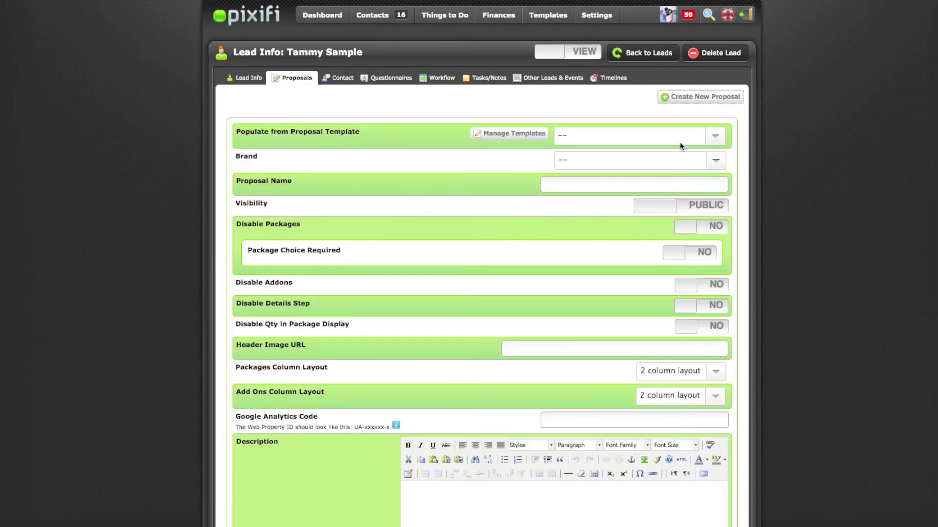
left_click(685, 140)
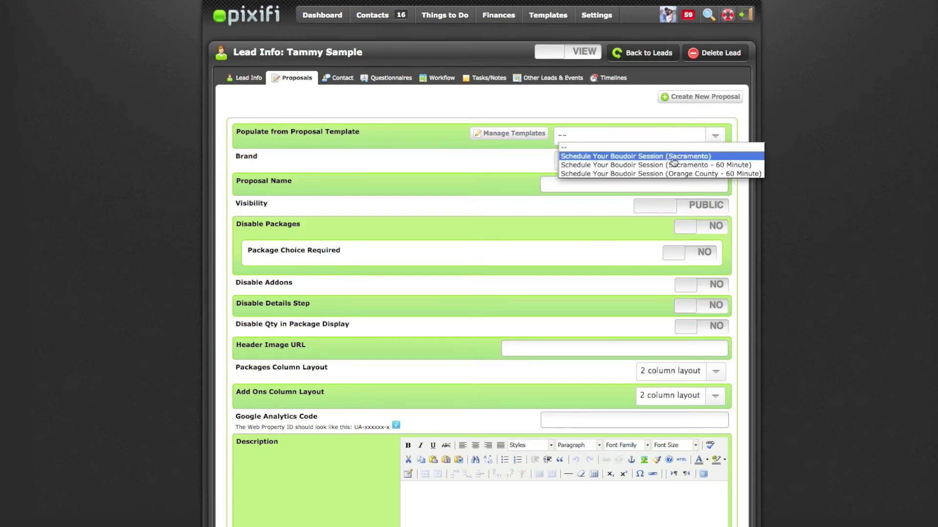
left_click(673, 156)
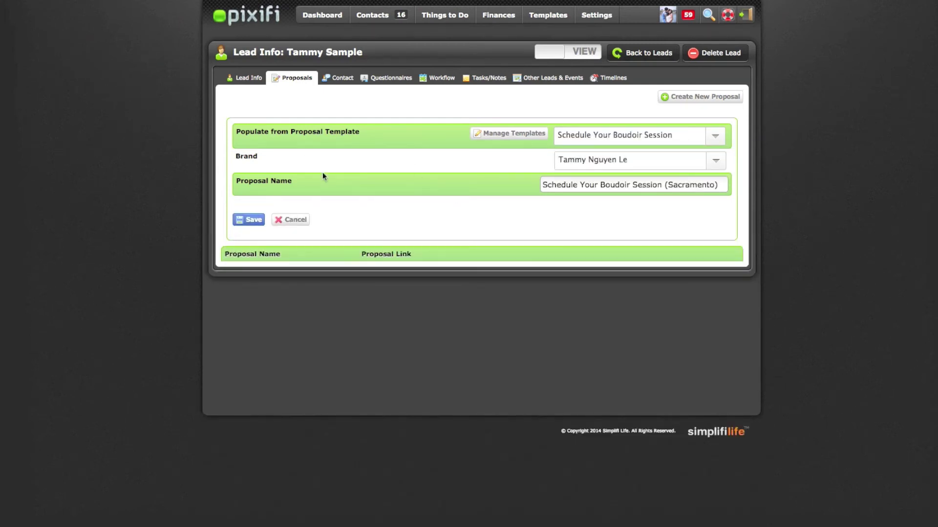
left_click(255, 226)
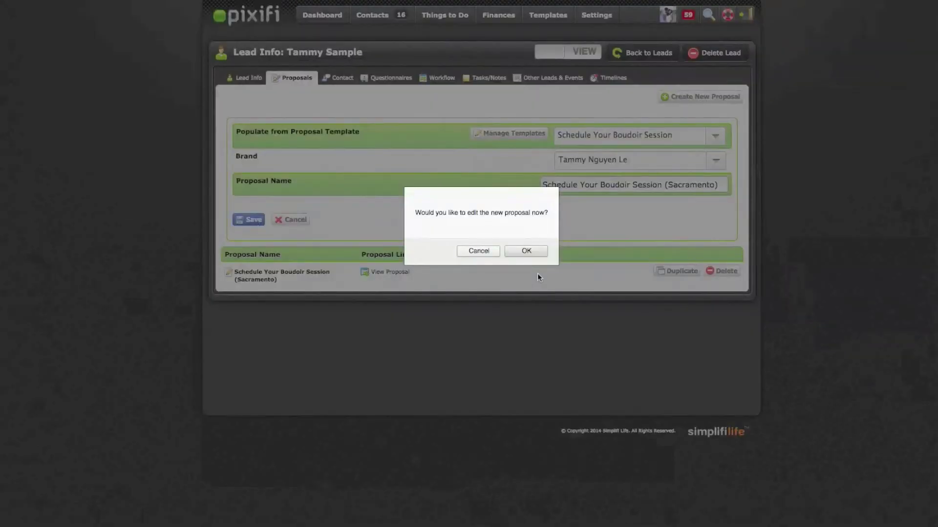
left_click(535, 251)
left_click(264, 146)
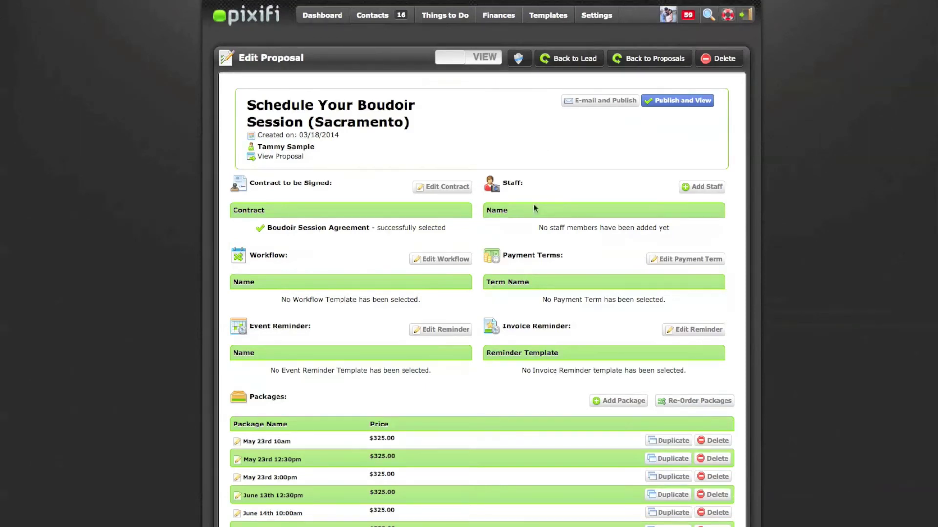
Set the proposal's payment term to Boudoir Session.
left_click(714, 261)
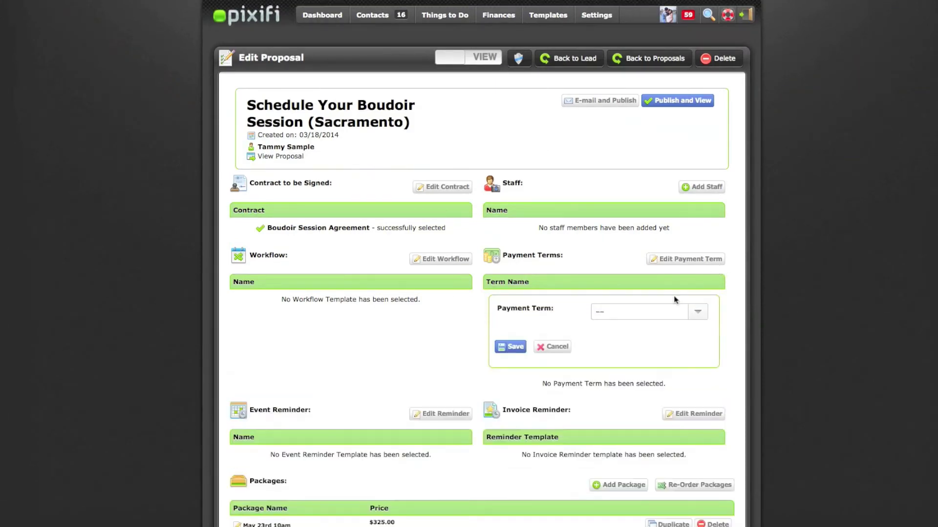
left_click(662, 313)
left_click(645, 341)
left_click(513, 351)
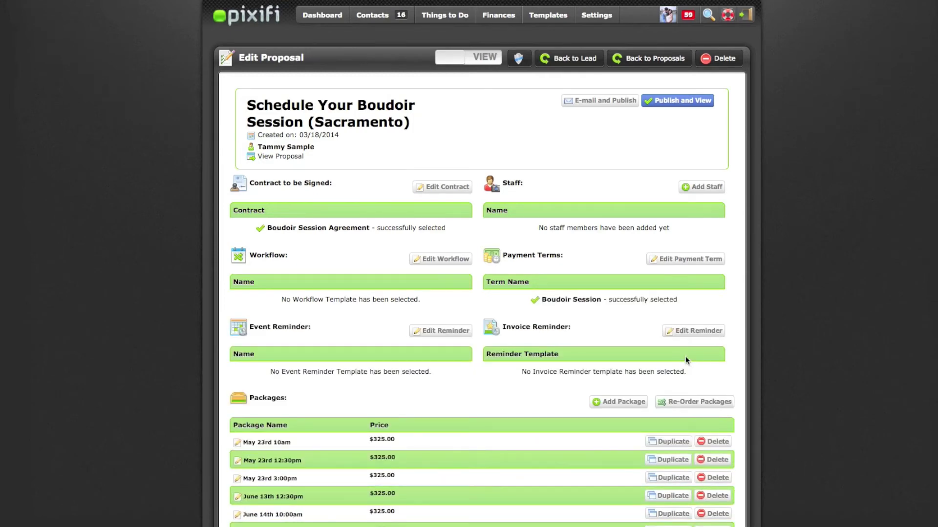
Look over the proposal's packages and add-ons, and publish the proposal for viewing.
scroll(519, 360, "down", 3)
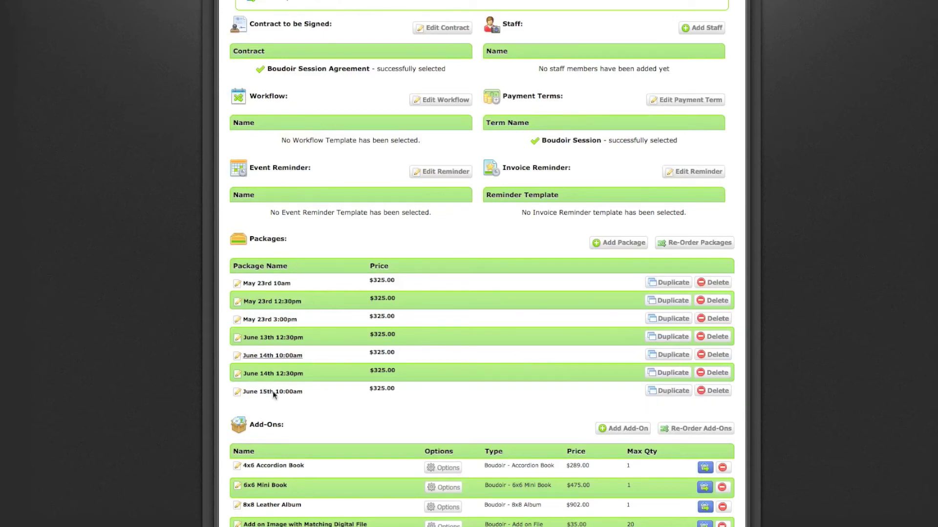
scroll(435, 310, "up", 3)
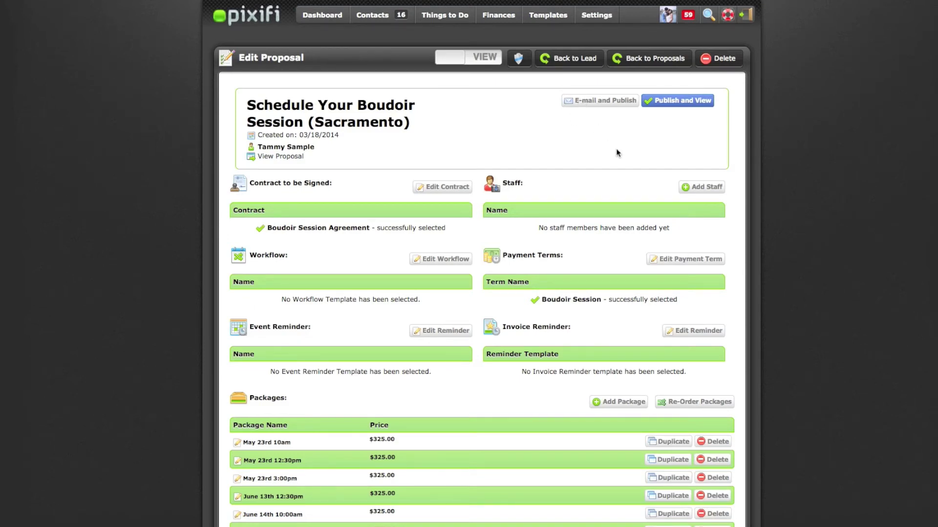
left_click(702, 101)
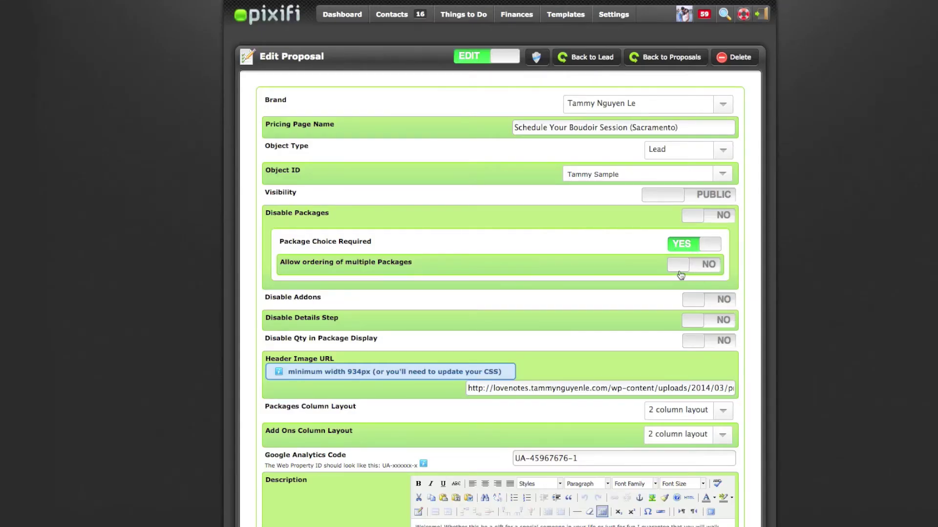
Review the proposal's editable settings: package rules, header image, column layouts, description and pricing page name.
scroll(473, 489, "down", 3)
scroll(542, 450, "down", 1)
scroll(542, 451, "up", 1)
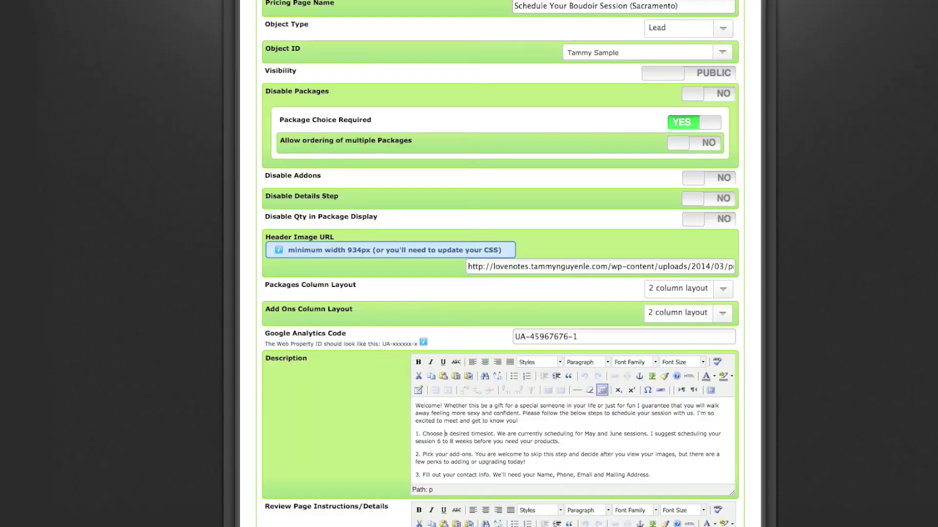
scroll(458, 291, "up", 3)
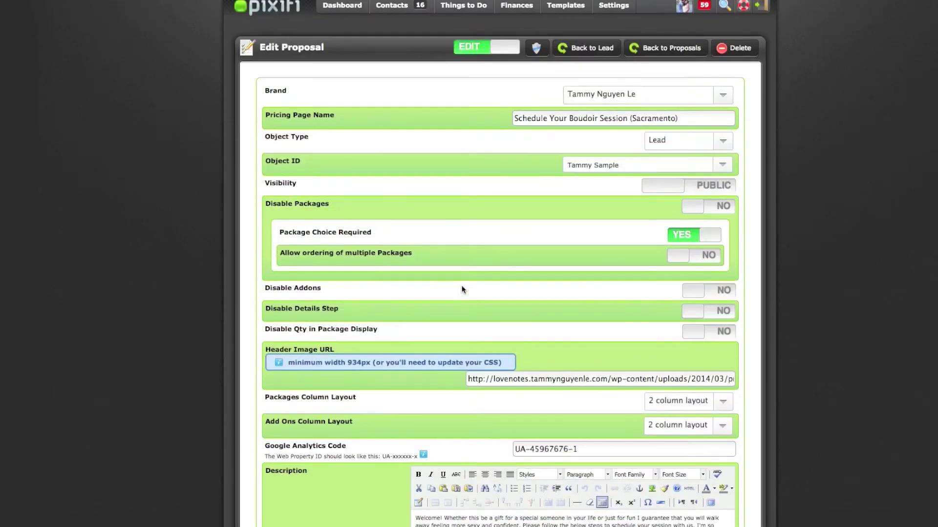
left_click_drag(682, 119, 508, 113)
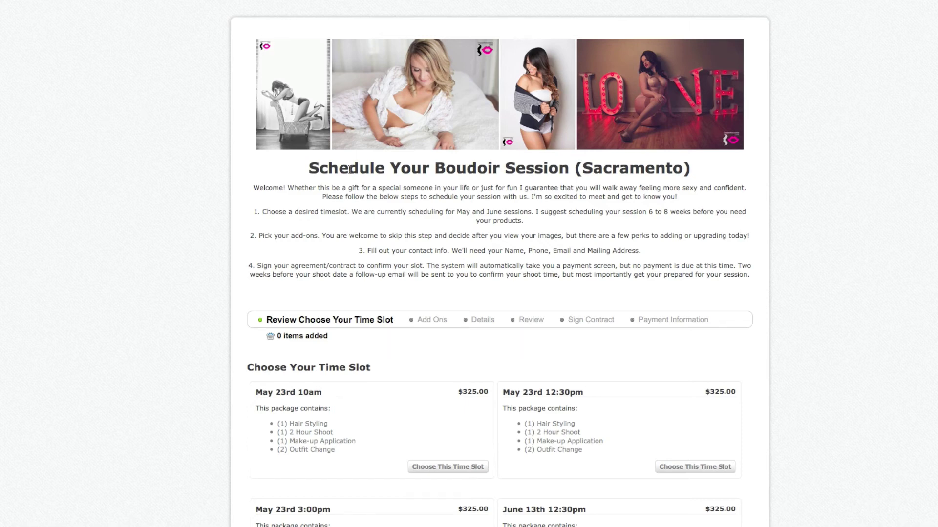
Browse the published proposal's time slots, choose the May 23rd 10am slot and check the cart.
scroll(348, 404, "down", 3)
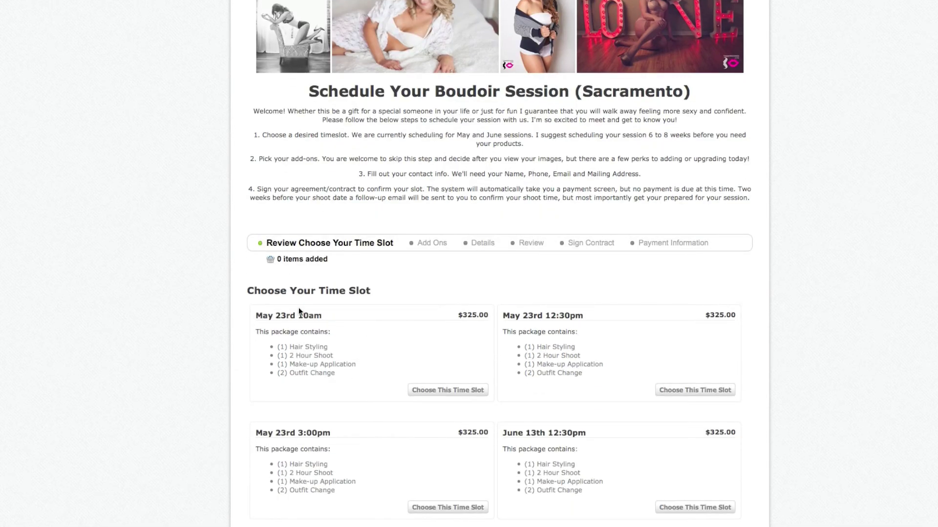
scroll(354, 326, "down", 2)
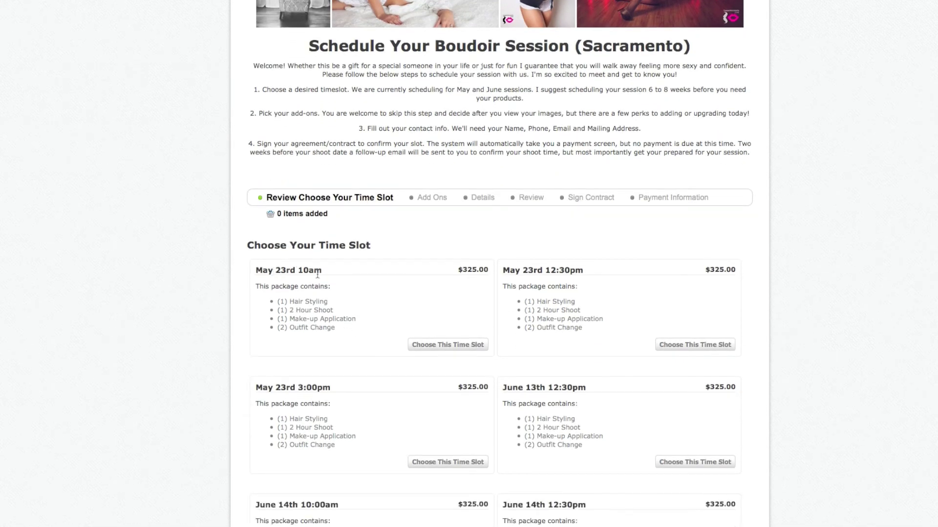
scroll(437, 256, "down", 5)
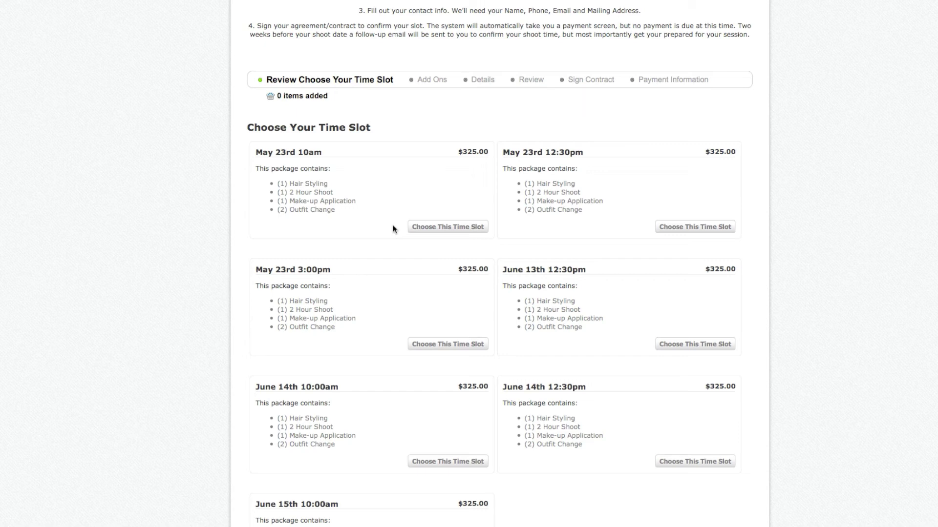
scroll(394, 228, "up", 5)
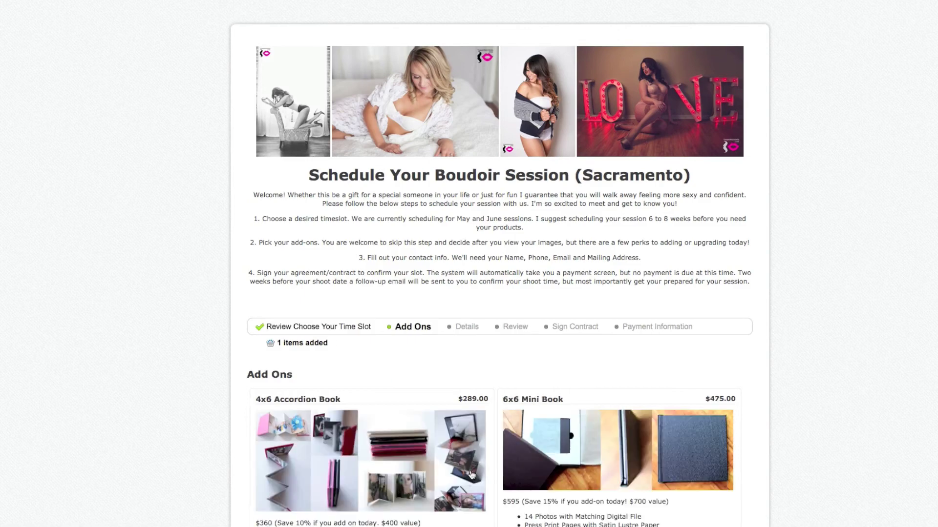
left_click(318, 345)
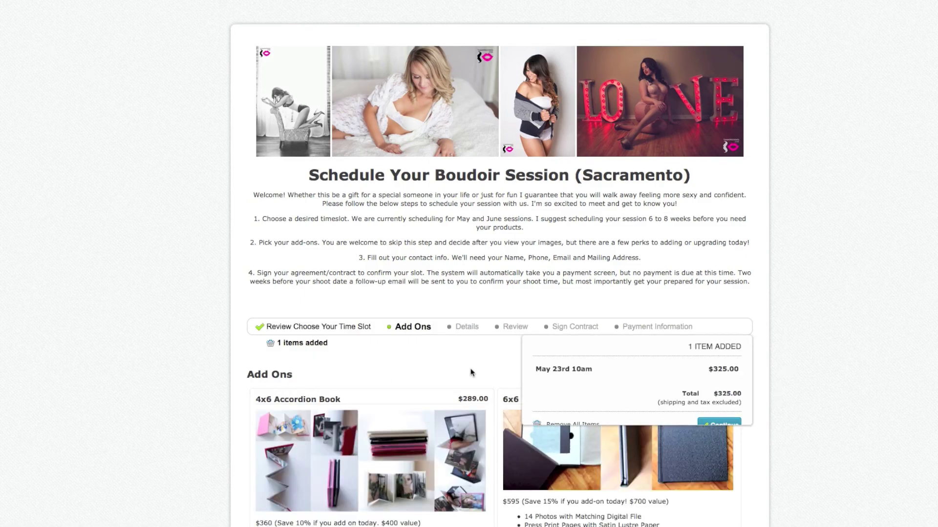
Look through the offered add-ons and add the 6x6 Mini Book to the order.
scroll(473, 365, "down", 4)
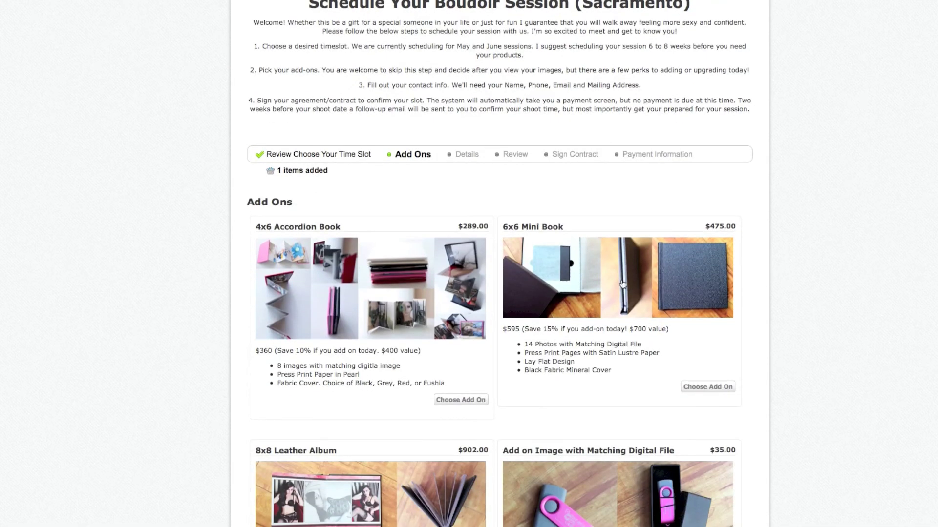
scroll(534, 308, "down", 2)
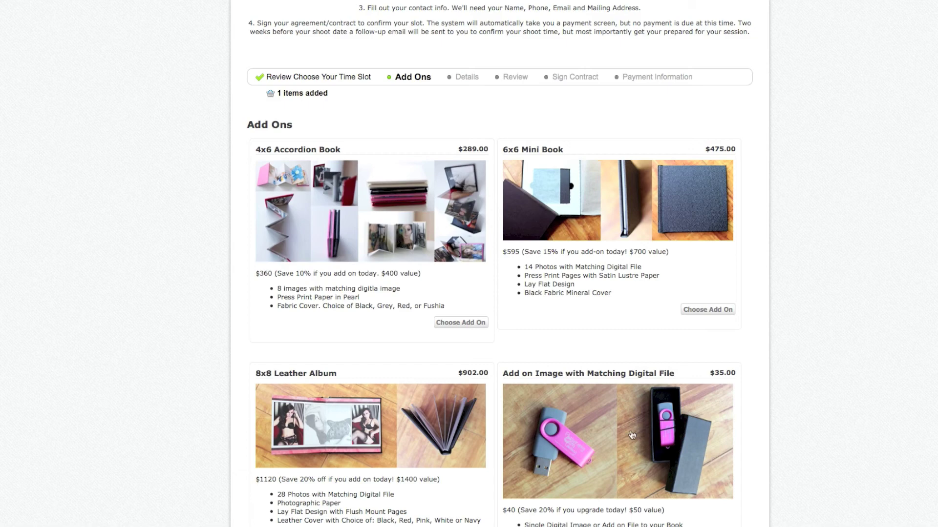
scroll(388, 334, "up", 1)
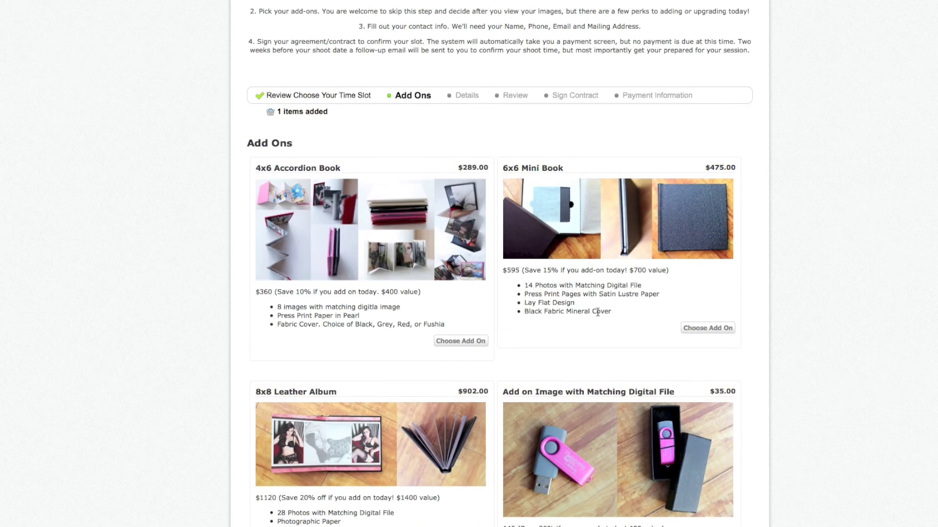
left_click(709, 332)
left_click(523, 349)
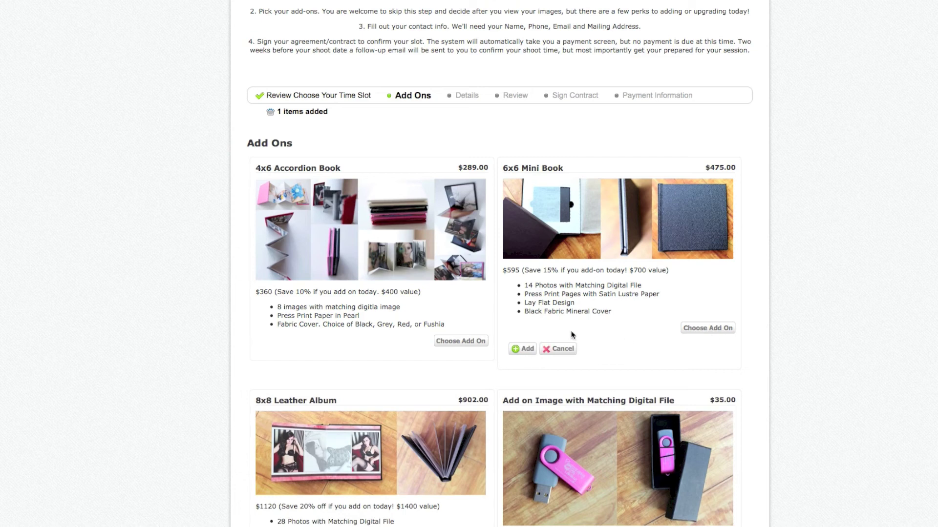
Add the Add on Image with Matching Digital File in quantity 2 and continue to the details page.
scroll(682, 283, "down", 6)
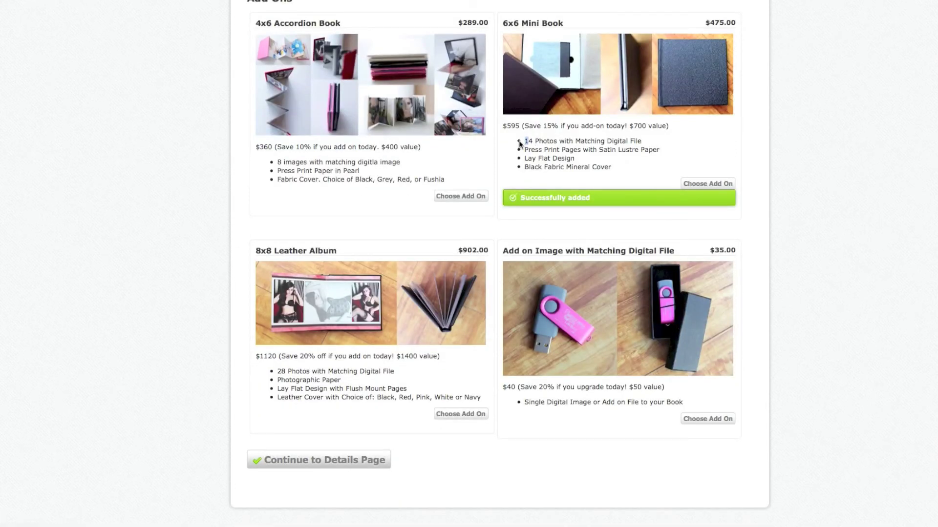
left_click(713, 419)
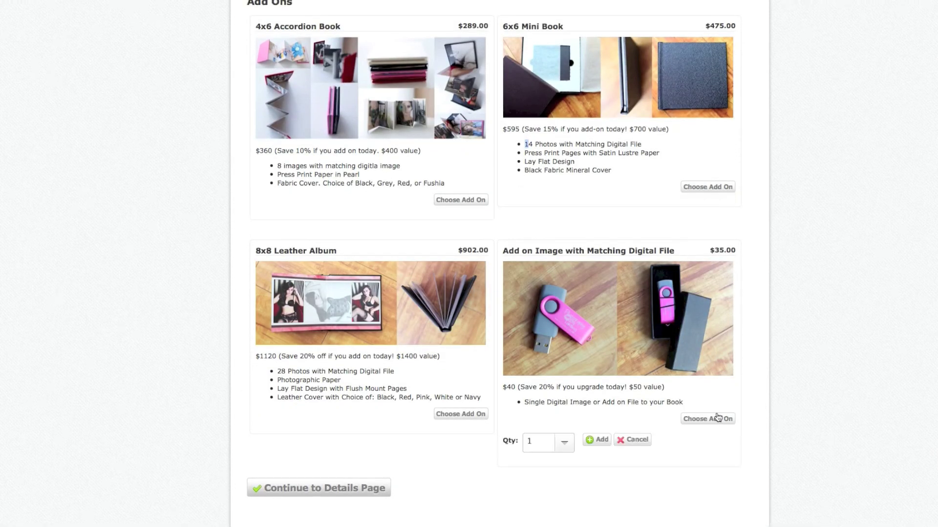
left_click(561, 443)
left_click(540, 304)
left_click(597, 440)
left_click(308, 482)
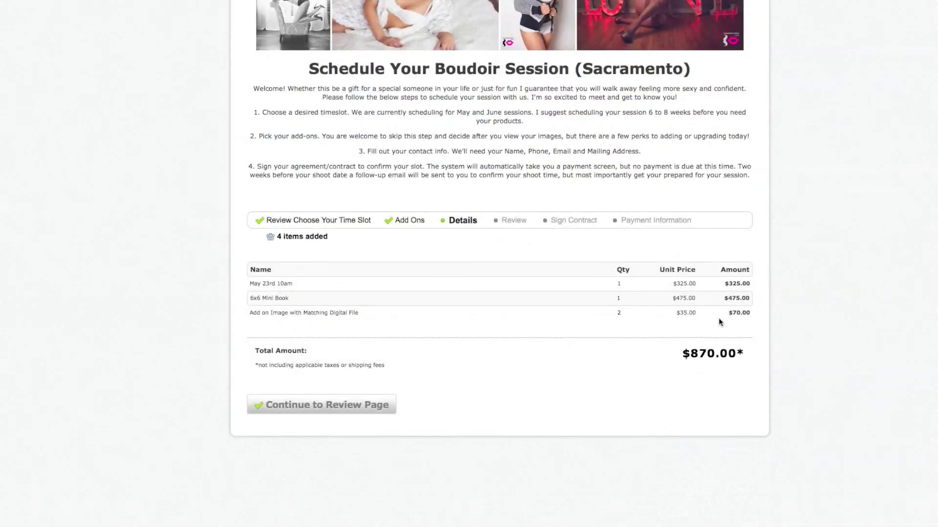
Check the order's line items and amounts, and continue to the review page.
left_click_drag(747, 318, 236, 272)
left_click(314, 307)
left_click(348, 409)
Compare the proposal's editing form with the published review page, examining its instructions and the contact information fields.
scroll(381, 490, "down", 1)
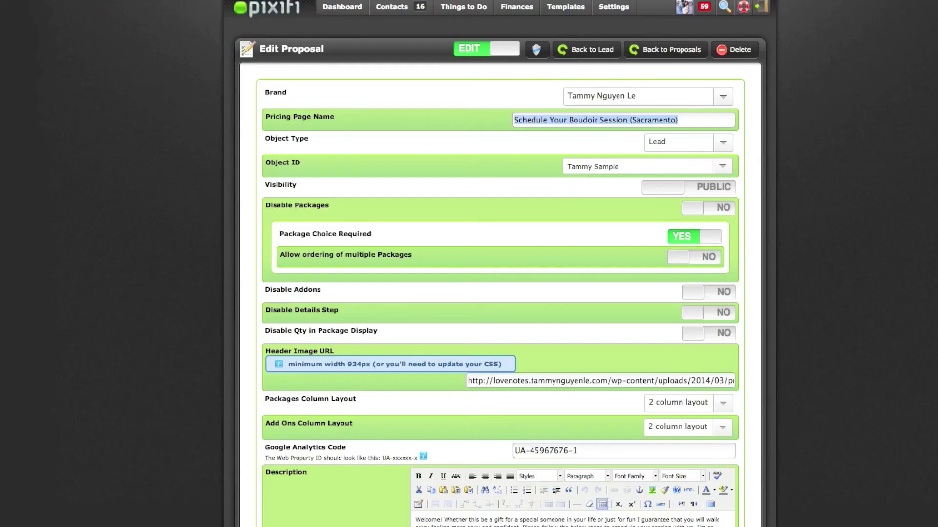
scroll(453, 495, "down", 5)
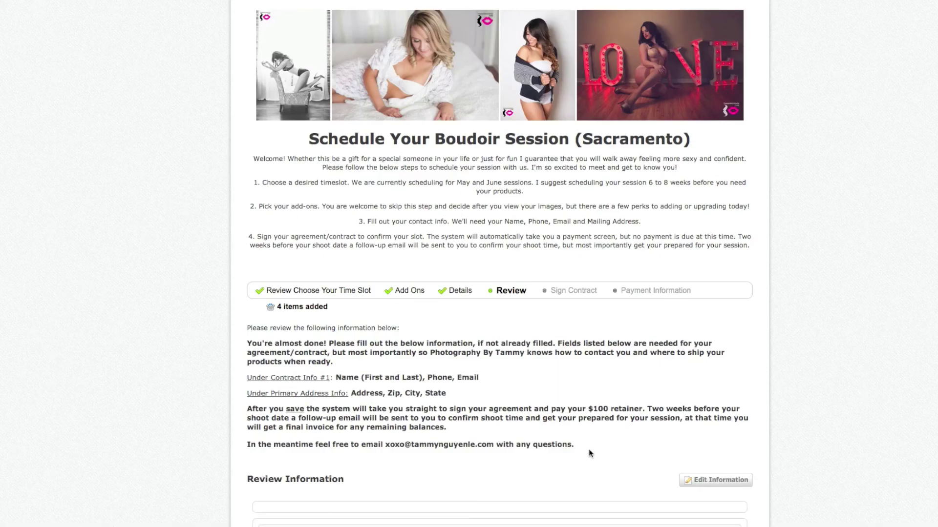
left_click_drag(588, 446, 226, 340)
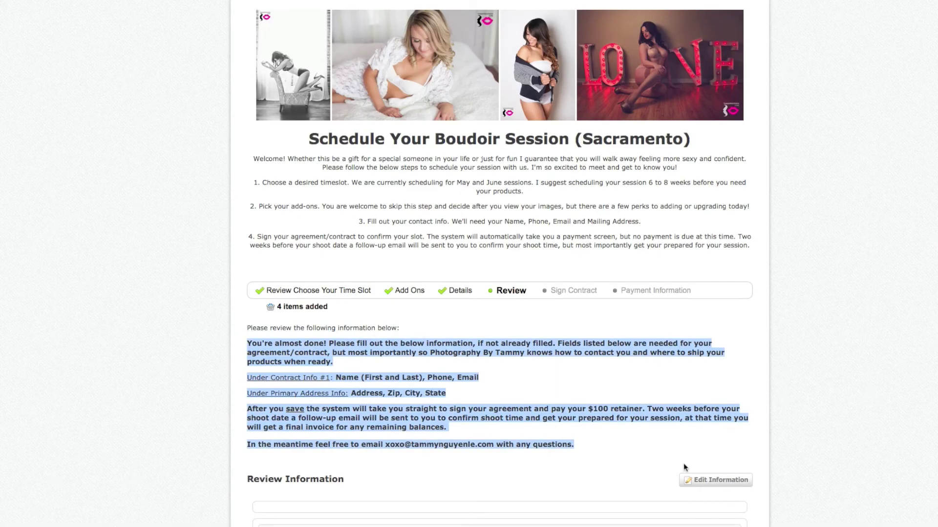
left_click(638, 447)
scroll(638, 447, "down", 3)
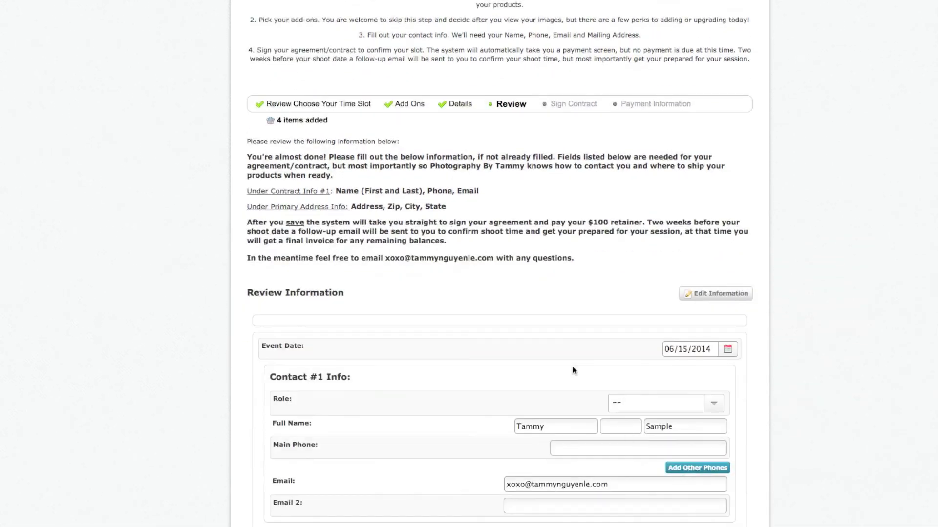
Examine the review page's contact and address fields against the required details listed in its instructions.
scroll(553, 334, "down", 8)
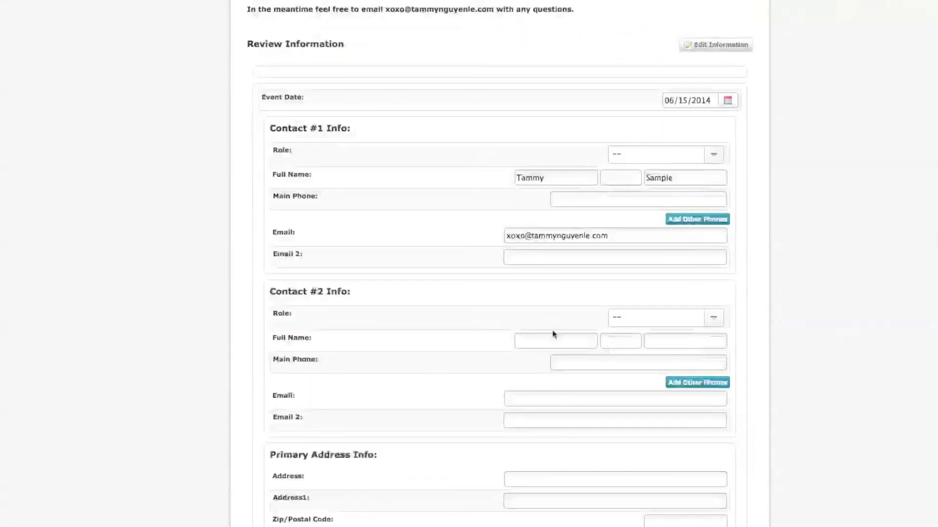
scroll(554, 334, "down", 14)
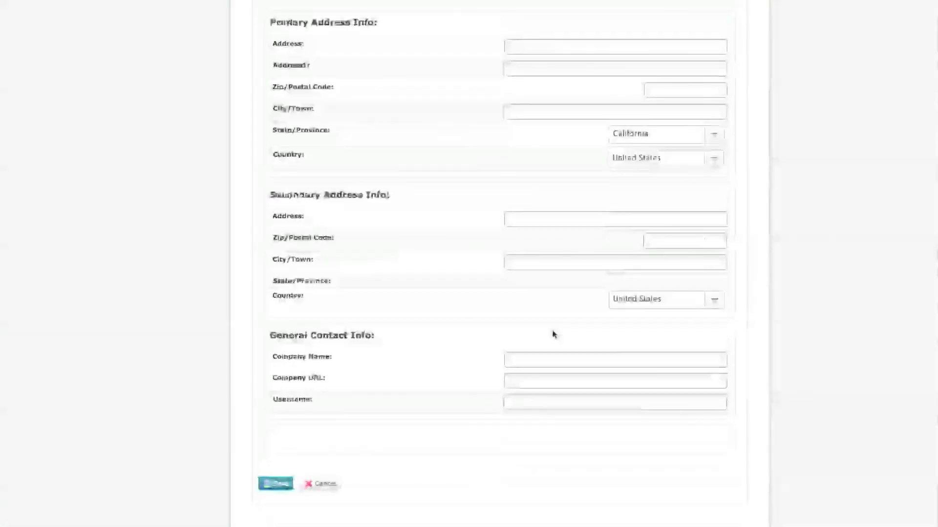
scroll(553, 334, "up", 2)
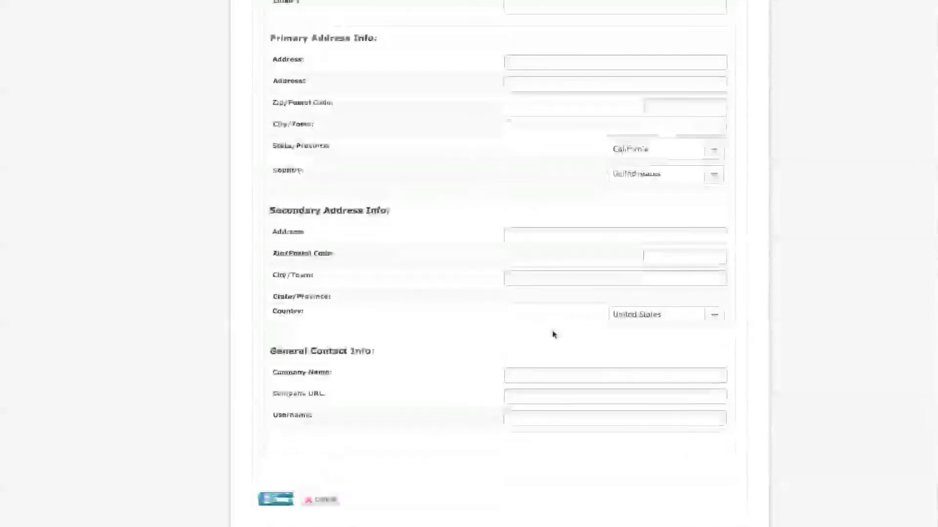
scroll(553, 334, "up", 16)
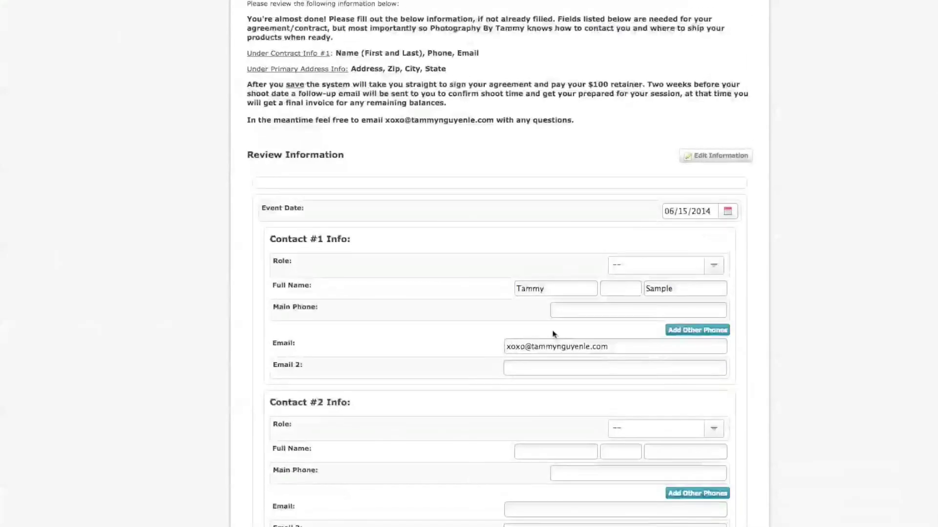
scroll(553, 334, "down", 13)
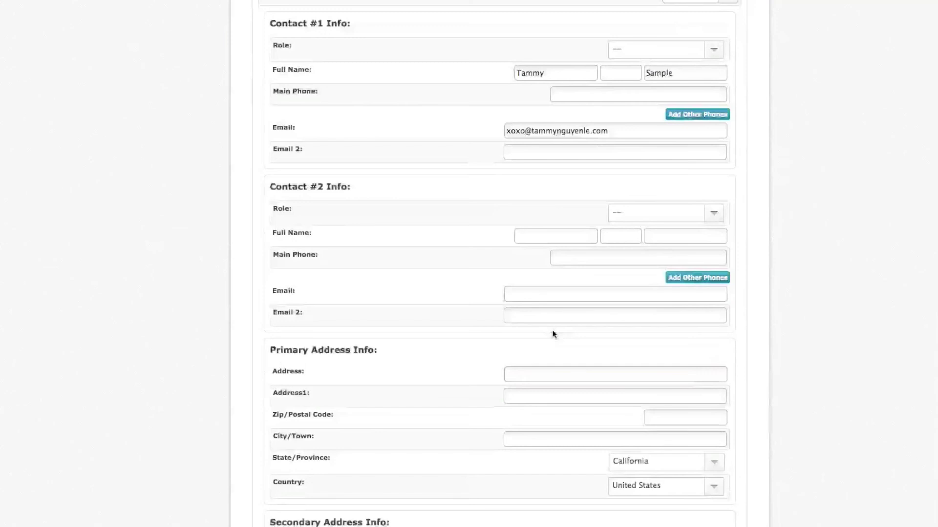
scroll(553, 334, "down", 3)
scroll(553, 334, "up", 8)
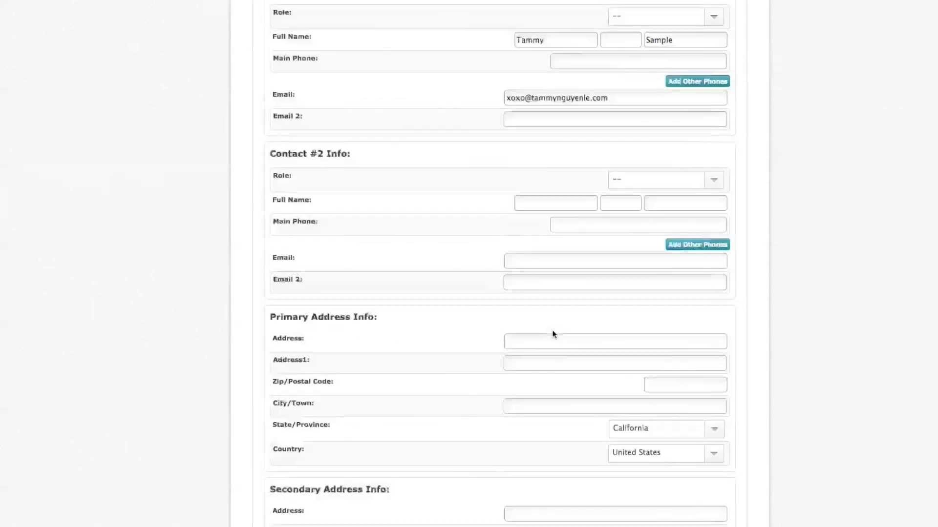
scroll(554, 334, "up", 6)
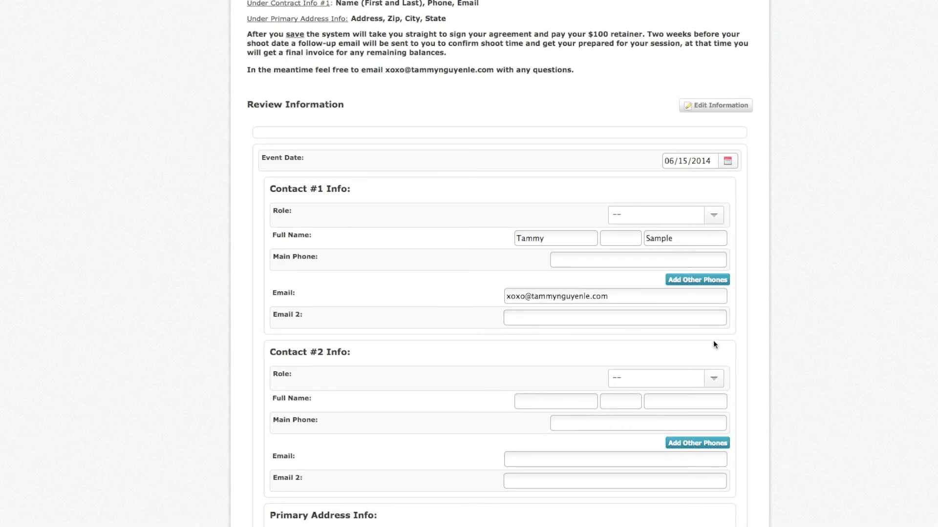
scroll(713, 344, "down", 10)
scroll(713, 344, "up", 9)
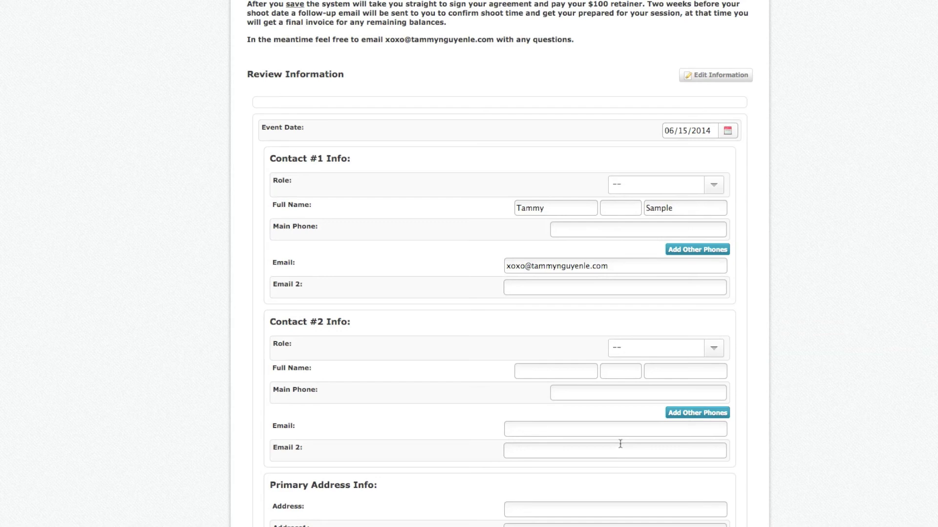
scroll(573, 251, "up", 5)
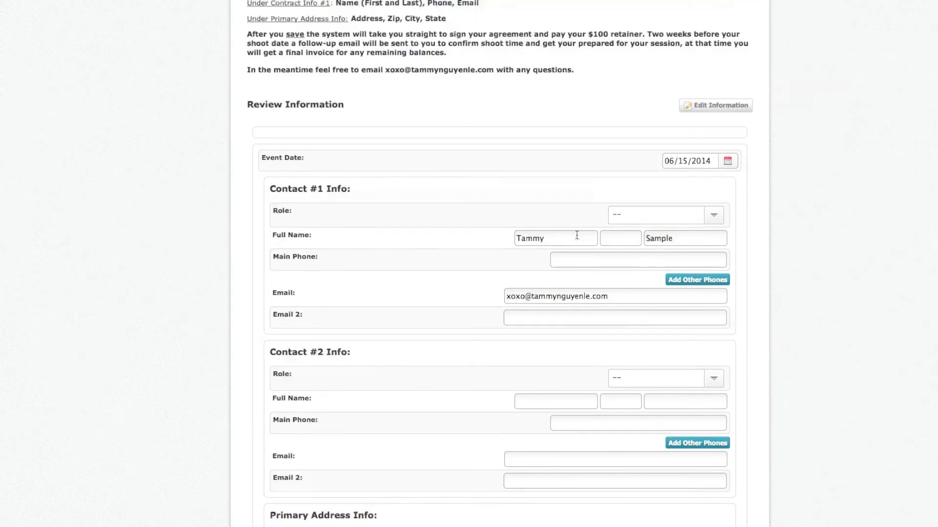
left_click_drag(484, 153, 247, 142)
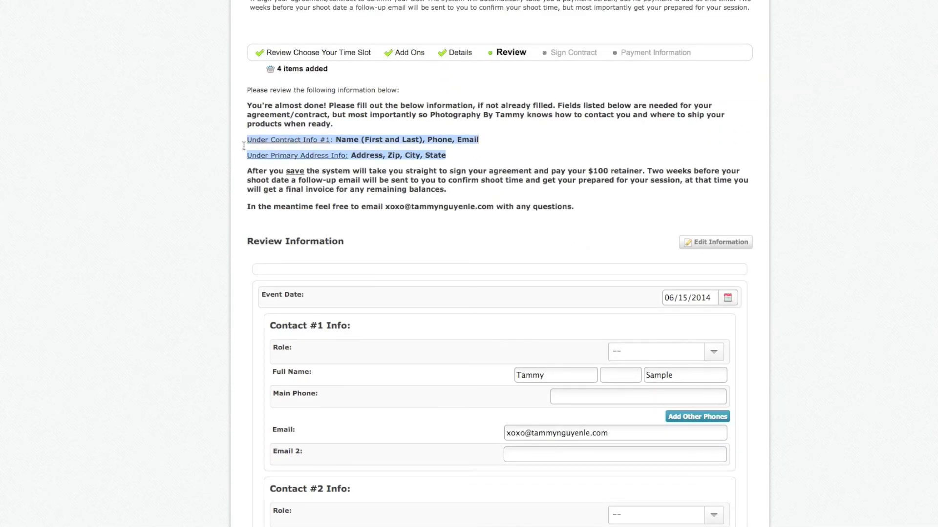
Fill in the client's main phone and primary address, save the information, and continue to the contract page.
left_click(571, 398)
type("916000000")
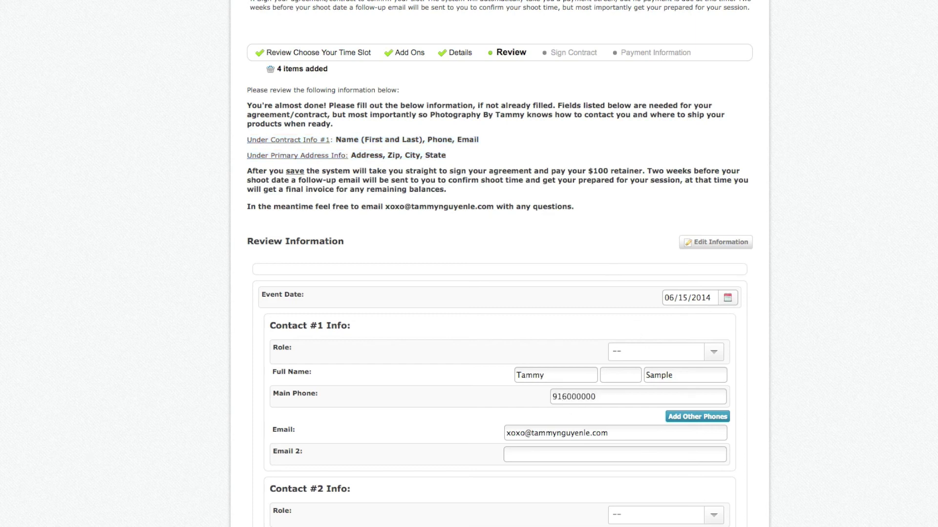
scroll(812, 391, "down", 12)
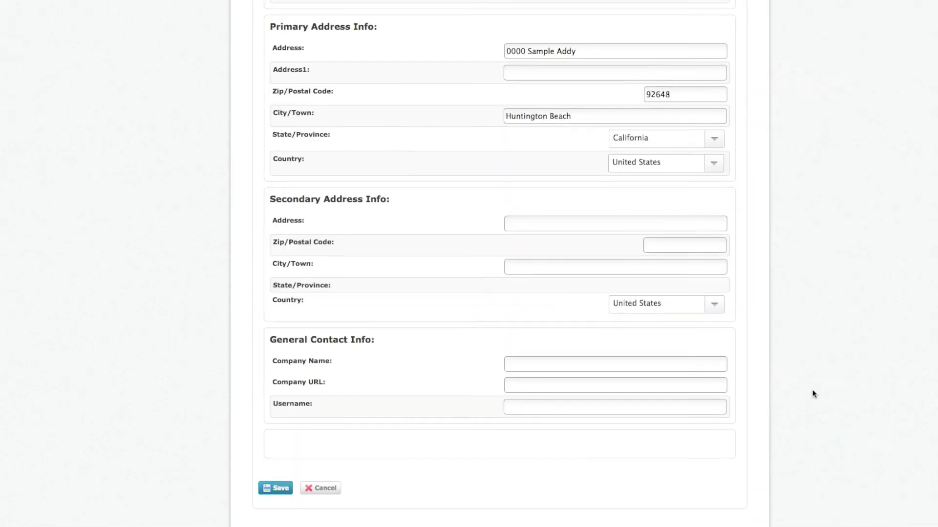
left_click(280, 499)
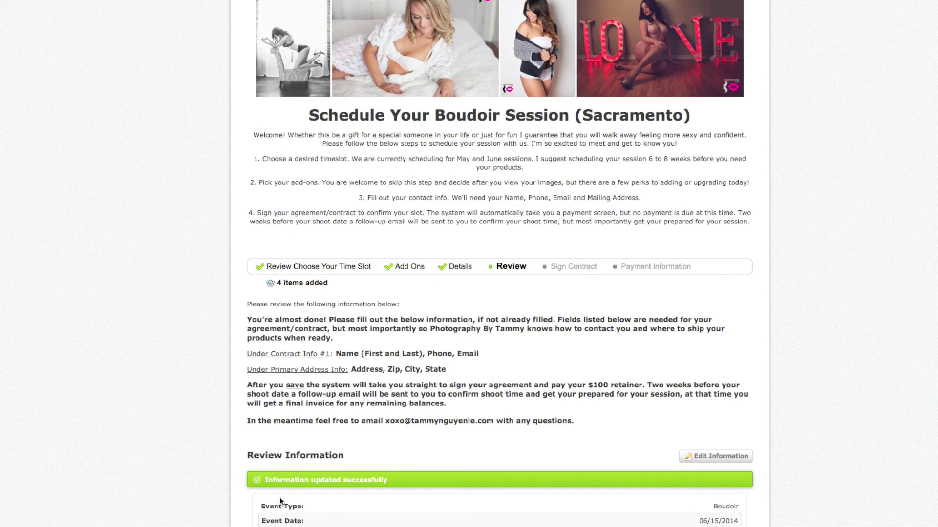
scroll(335, 477, "down", 5)
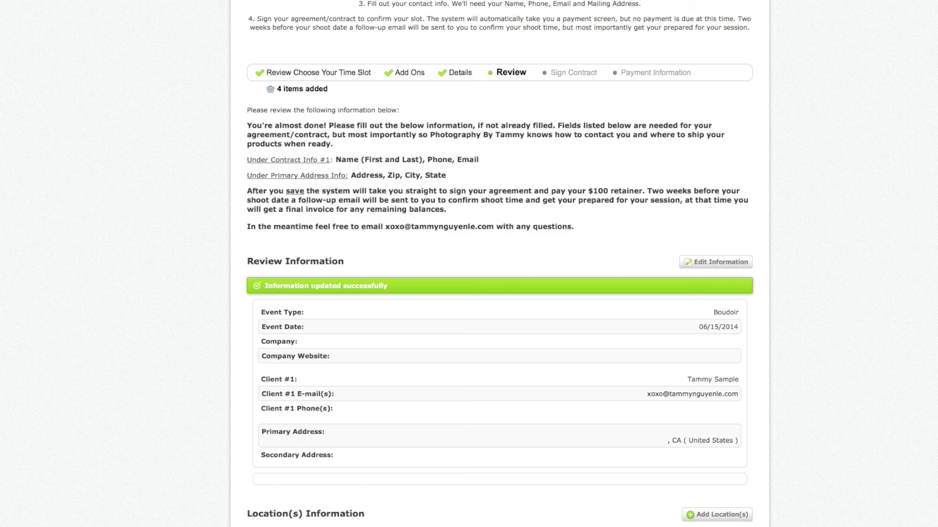
scroll(597, 464, "down", 5)
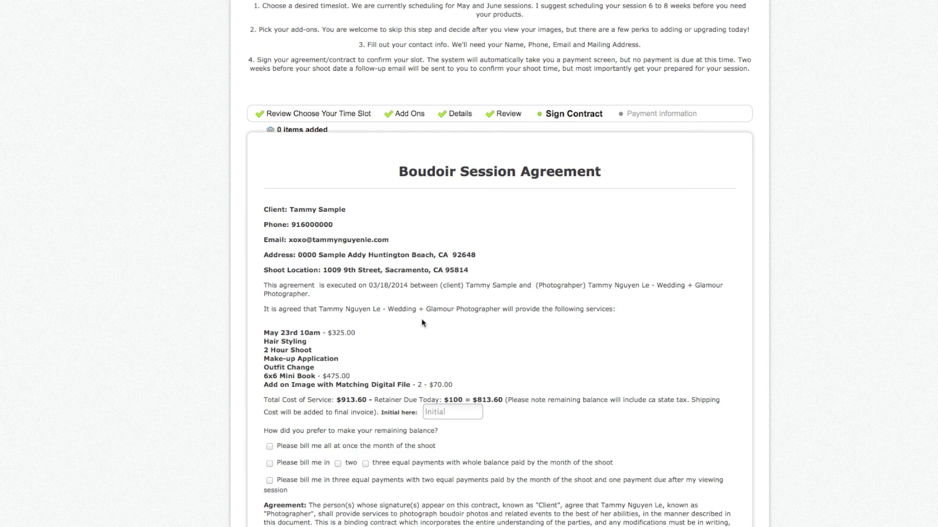
Examine the Boudoir Session Agreement's client details, execution date, booked services and cost figures.
left_click_drag(473, 257, 272, 204)
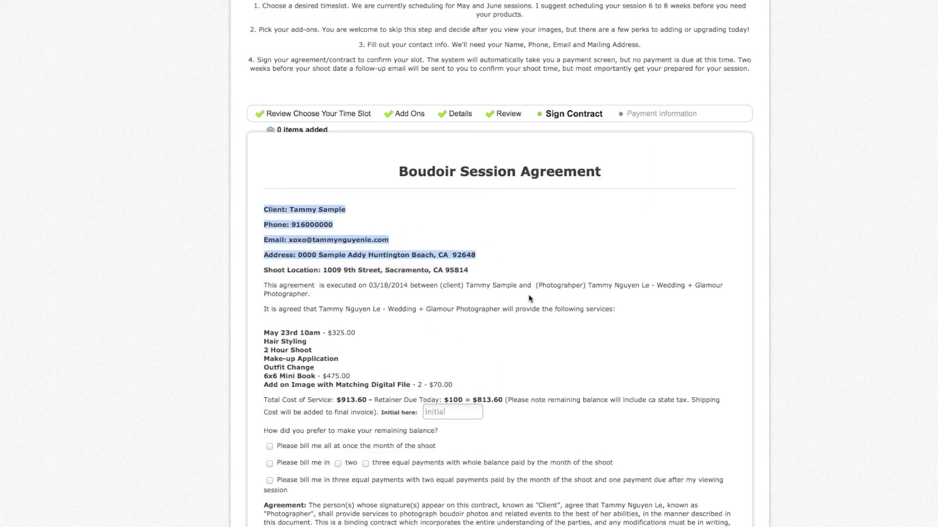
left_click(450, 347)
left_click_drag(369, 287, 395, 287)
left_click(424, 352)
left_click_drag(462, 389, 321, 333)
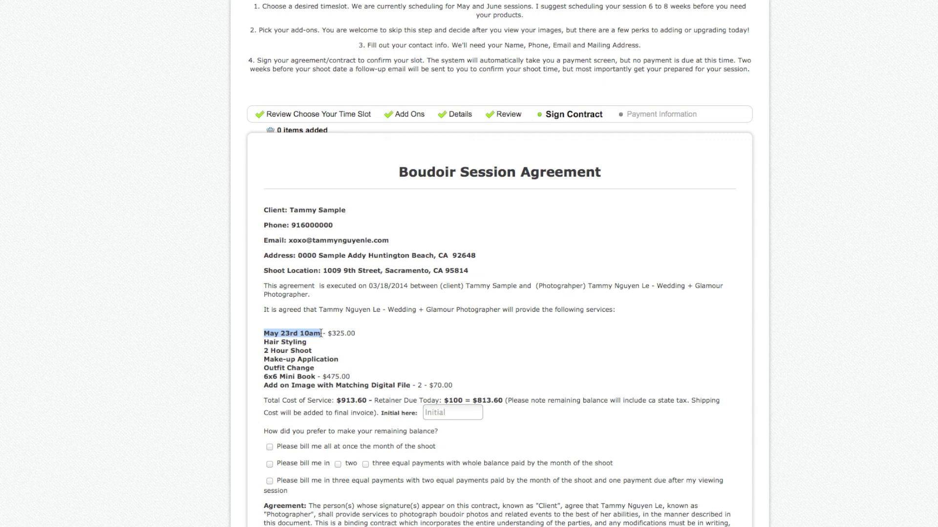
left_click(349, 337)
left_click_drag(255, 337, 322, 337)
left_click_drag(265, 342, 331, 377)
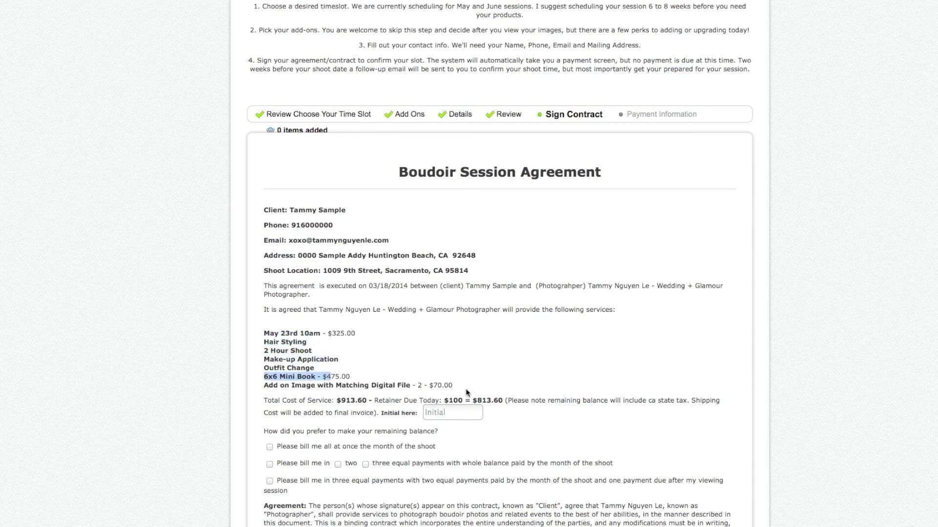
left_click_drag(334, 400, 473, 392)
left_click(475, 398)
left_click_drag(475, 402, 503, 402)
Initial the agreement, choose "Do not share any of my photos", enter the client's full name, draw the signature and sign the contract.
left_click(452, 413)
type("tnm")
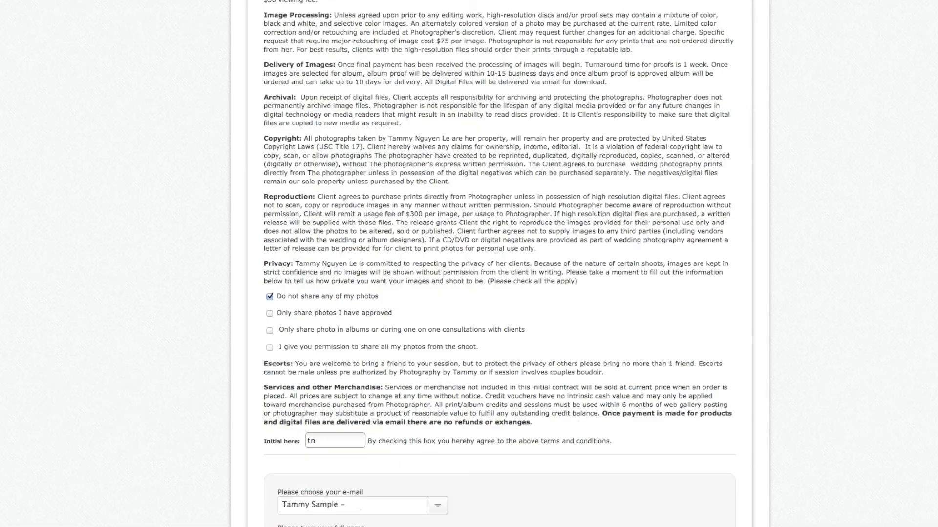
scroll(579, 425, "down", 5)
left_click_drag(316, 427, 476, 420)
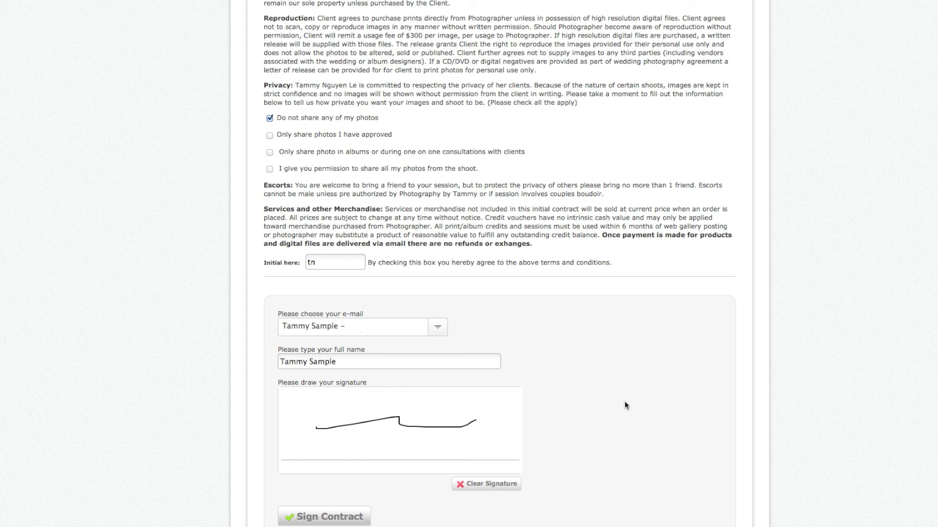
left_click(349, 515)
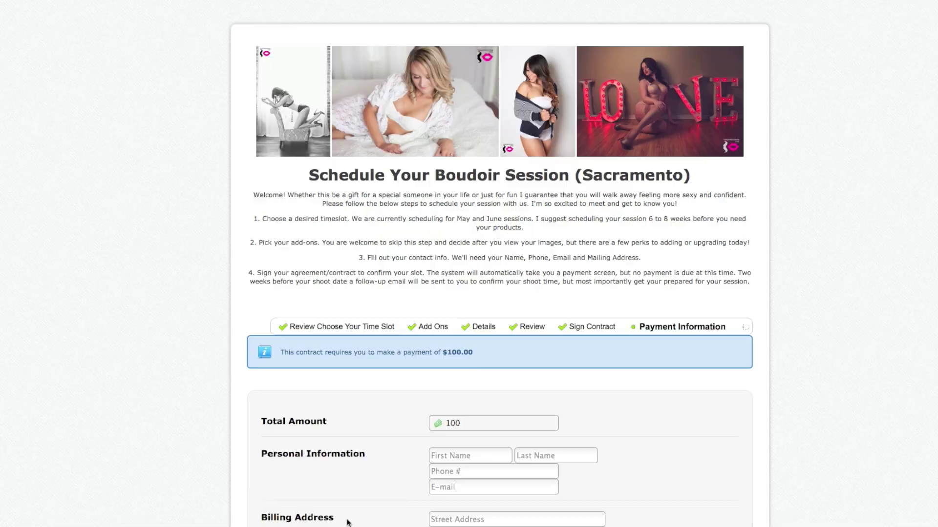
Look over the payment page's total amount, personal information and billing address fields, and the booking progress steps.
left_click_drag(461, 439, 483, 480)
left_click(485, 472)
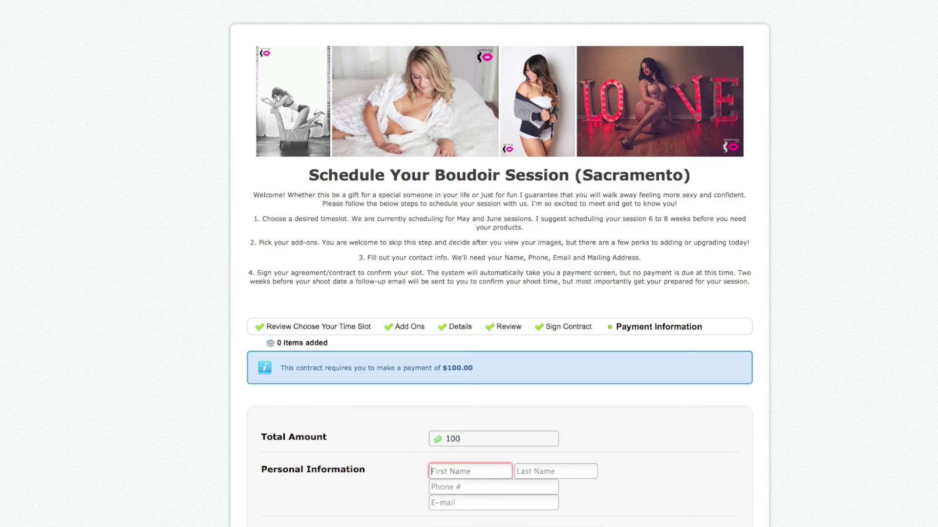
scroll(520, 450, "down", 2)
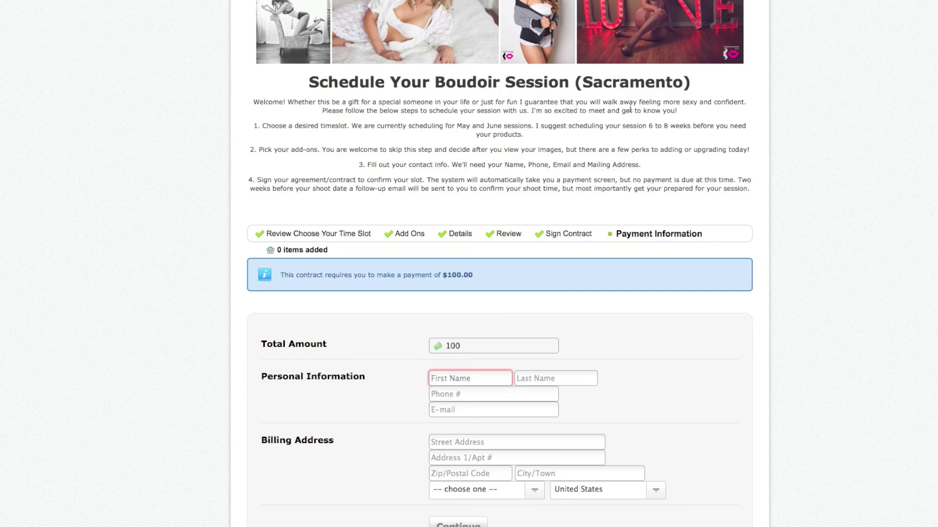
left_click(402, 237)
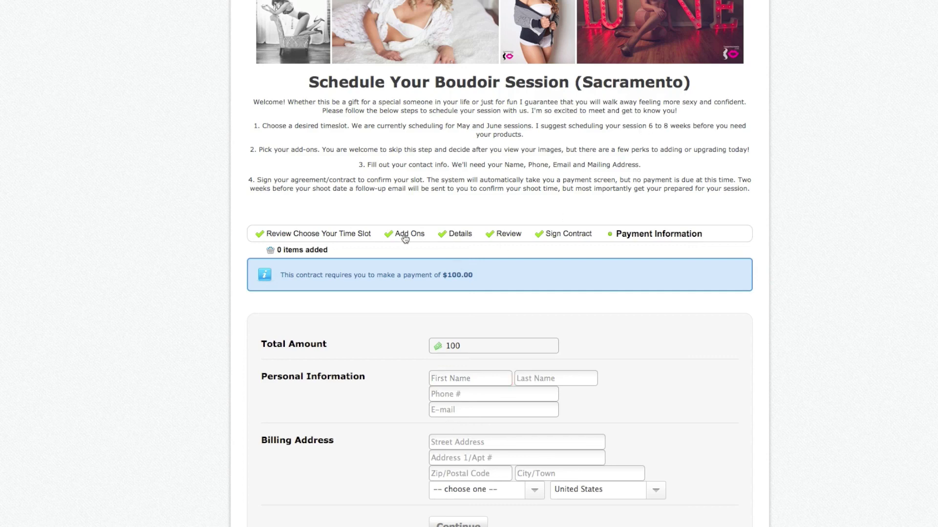